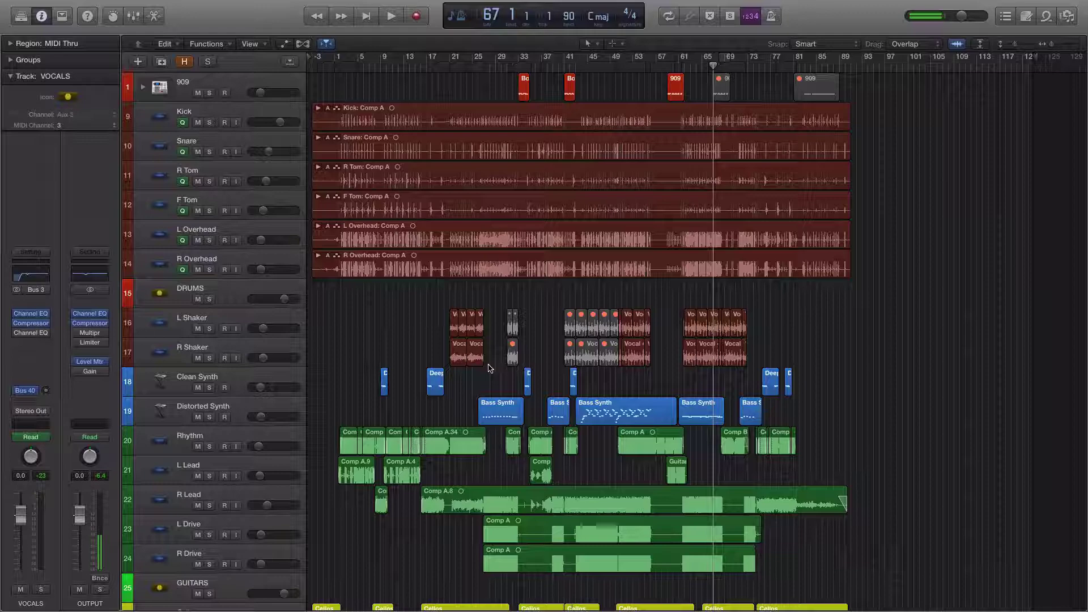
Step: Show the automation curves on every track
scroll(573, 291, down, 15)
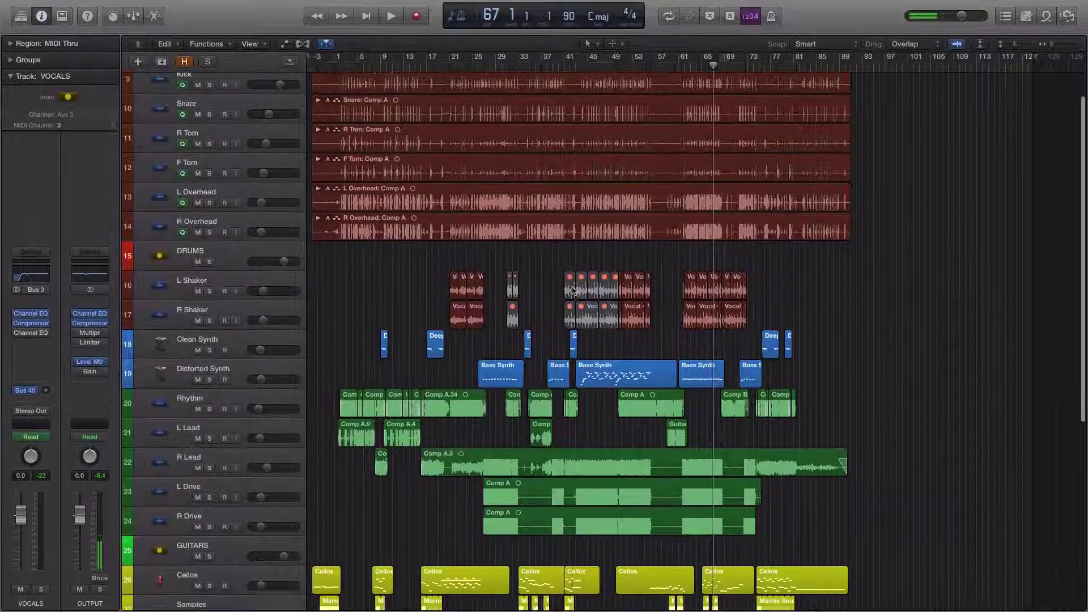
scroll(564, 322, up, 15)
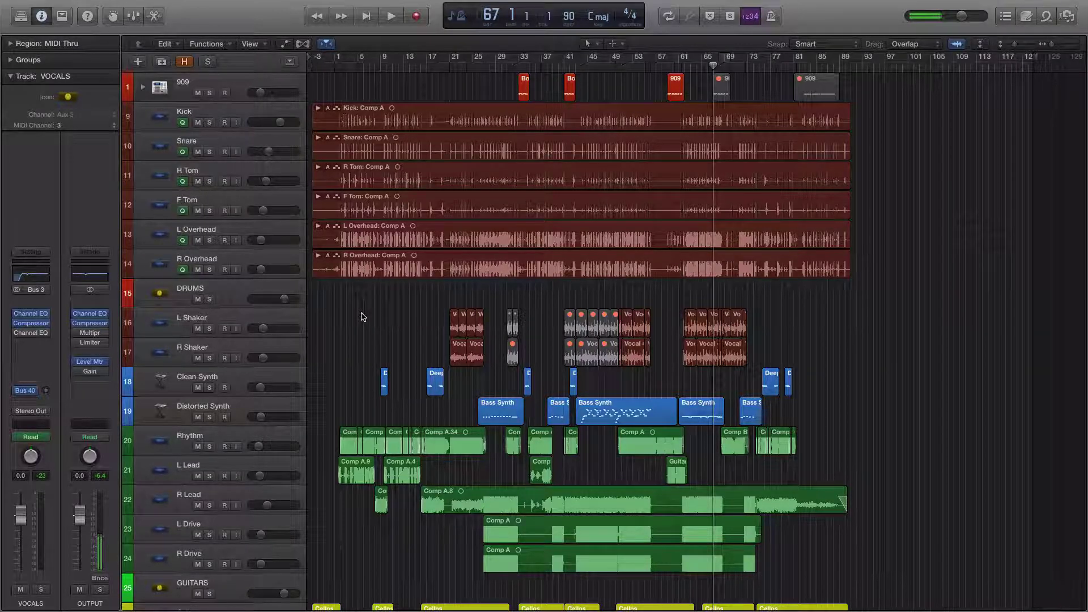
scroll(364, 316, down, 12)
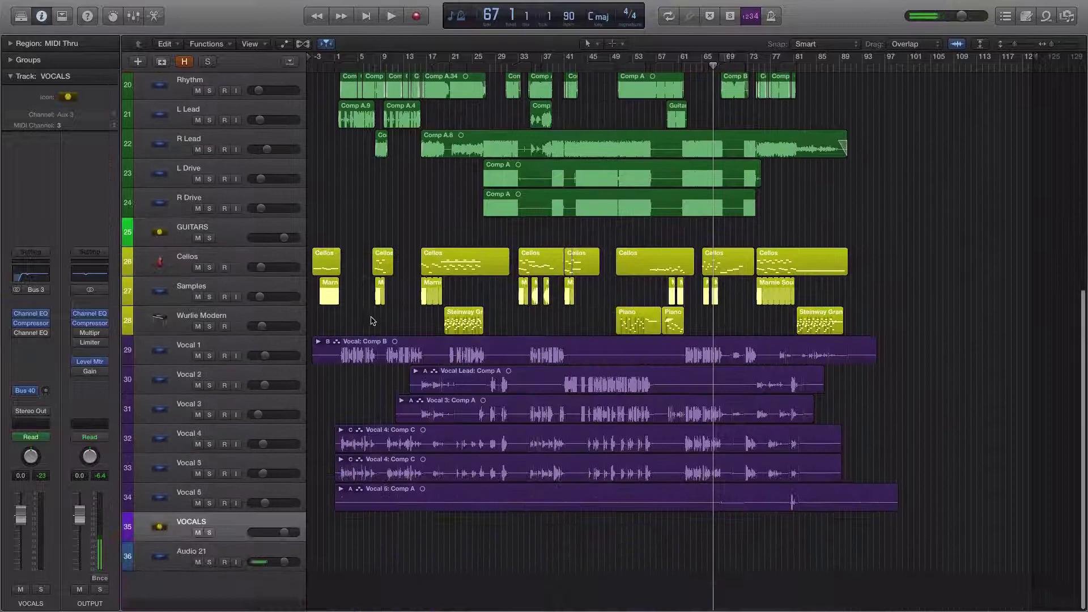
scroll(372, 325, up, 12)
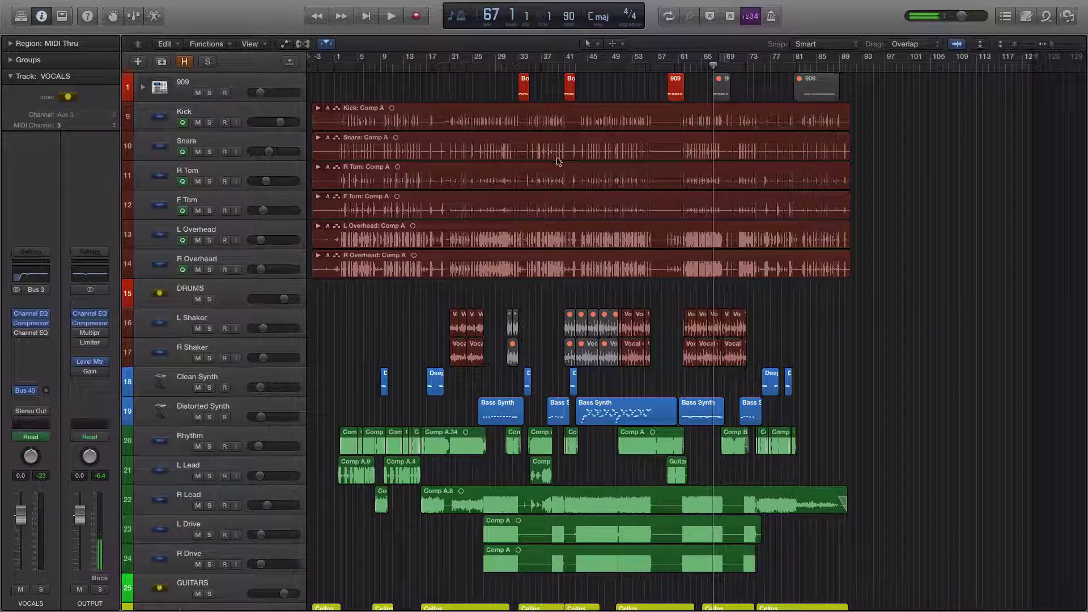
scroll(557, 161, down, 10)
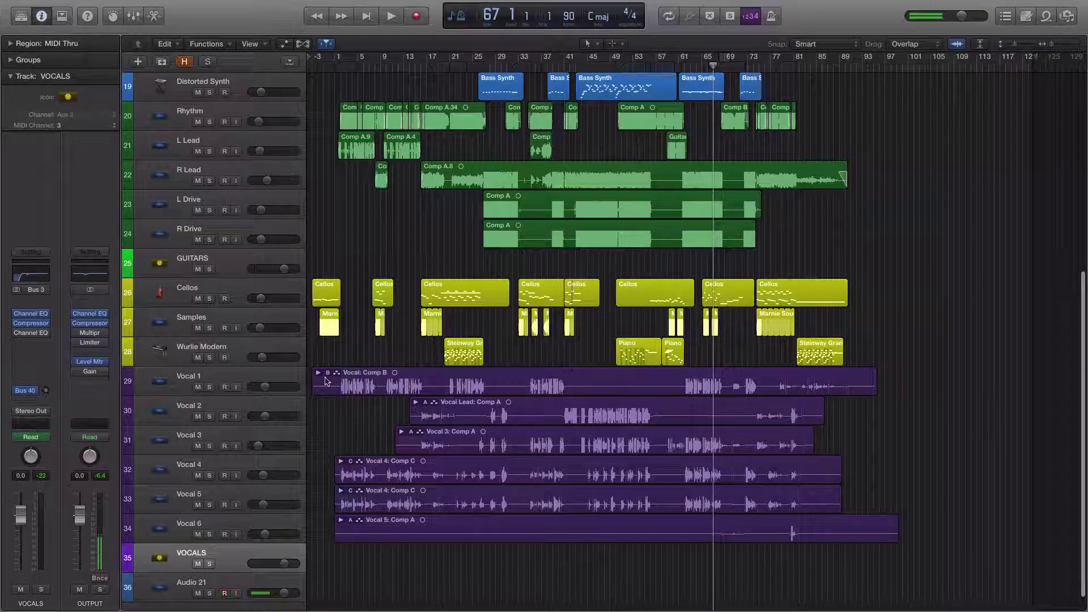
key(a)
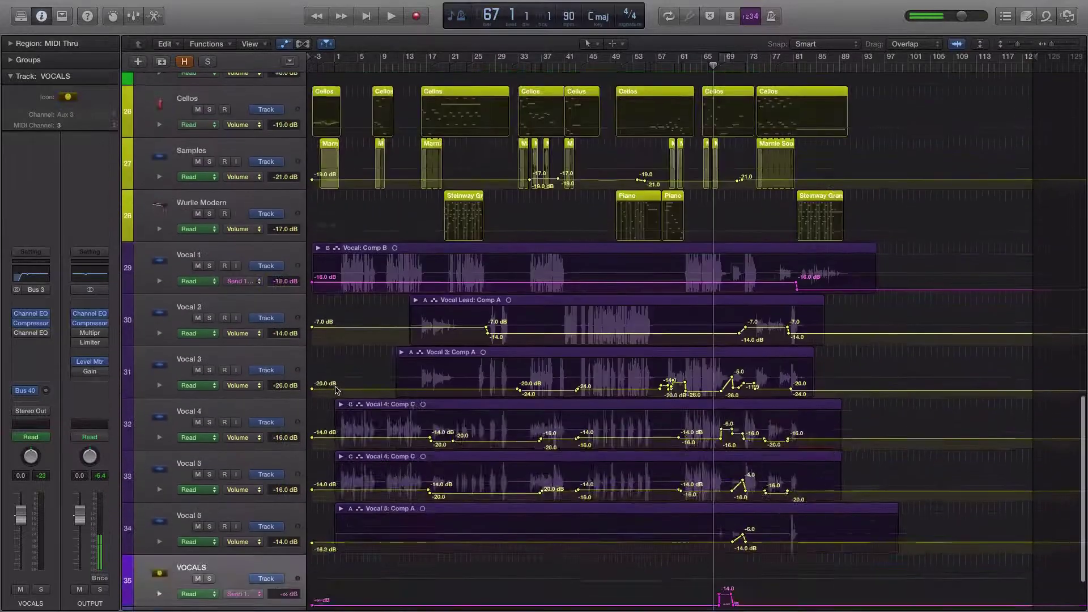
Step: Scroll through the tracks' automation curves, then hide the automation again
scroll(336, 389, up, 12)
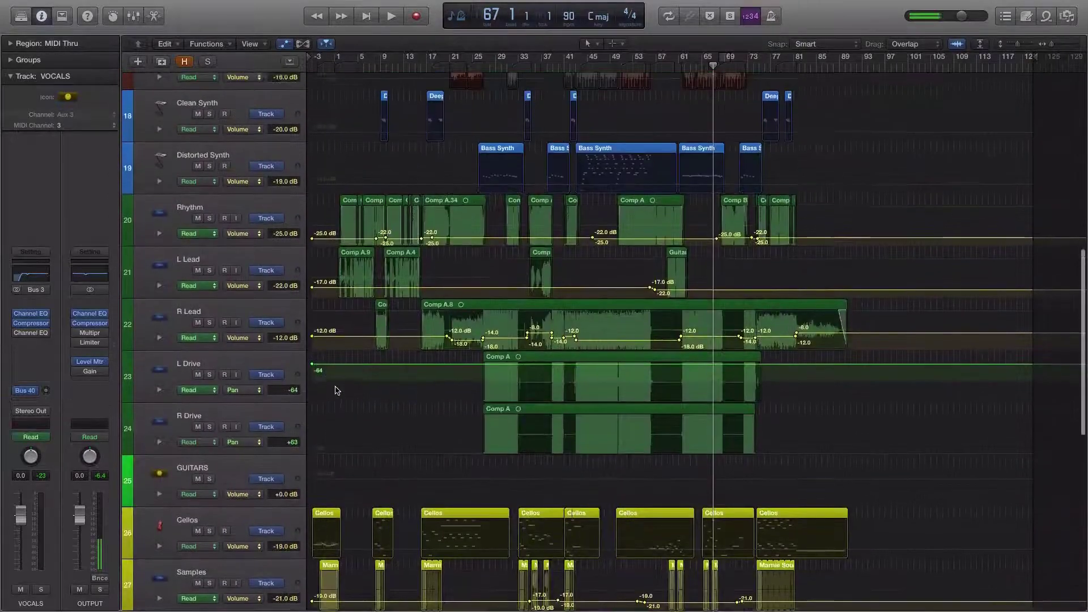
scroll(336, 390, up, 7)
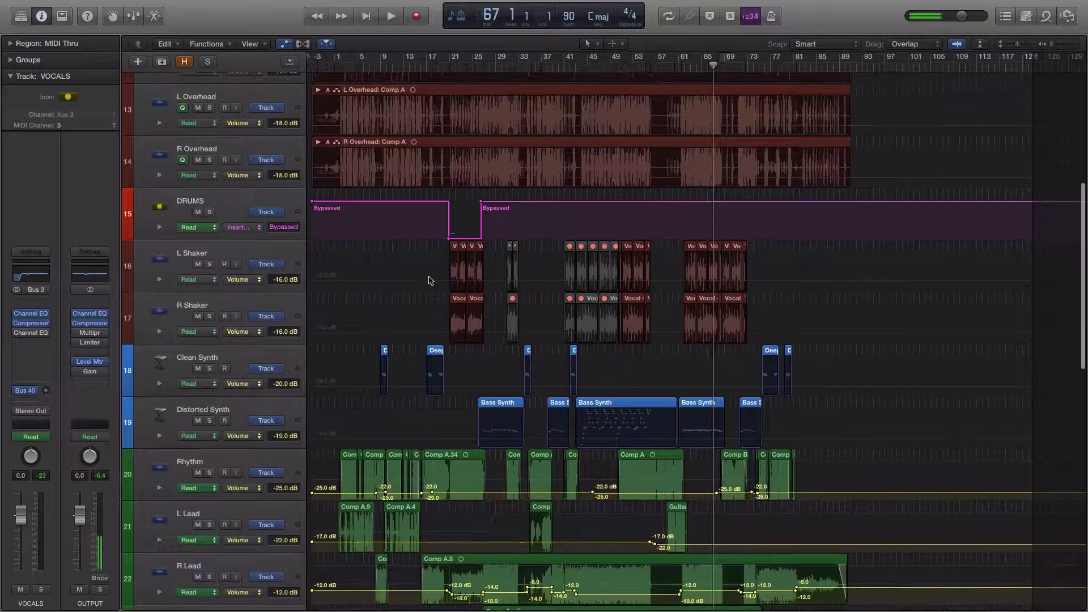
scroll(428, 280, down, 20)
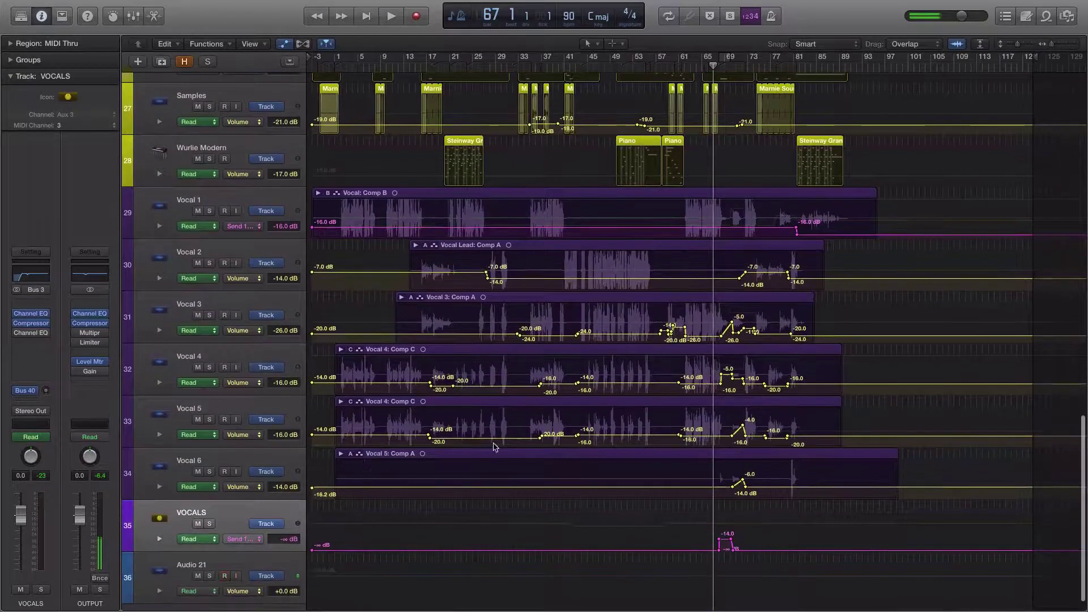
scroll(439, 459, up, 1)
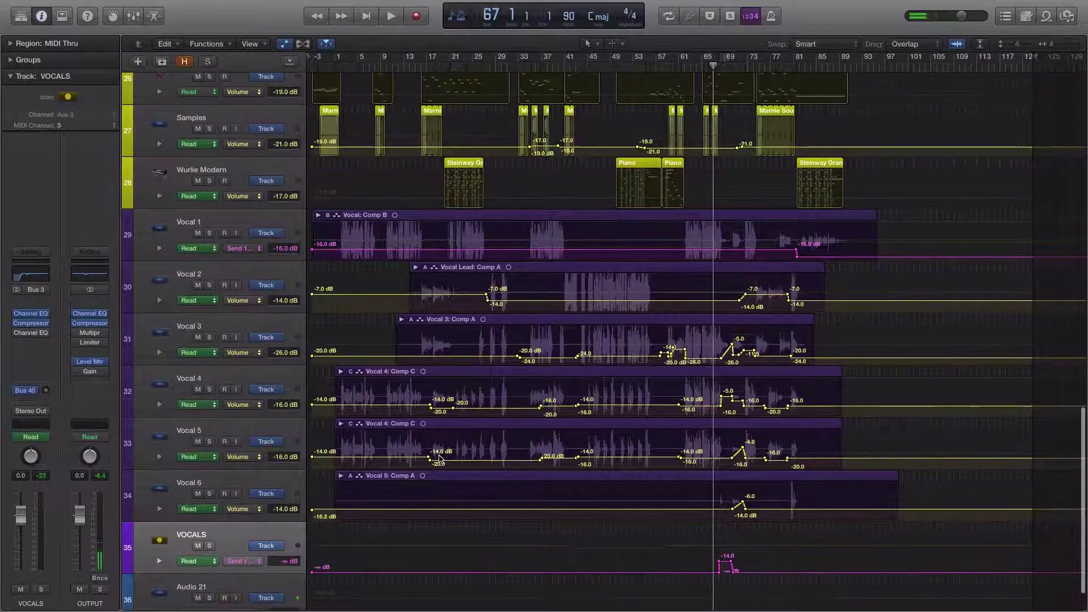
scroll(440, 459, up, 20)
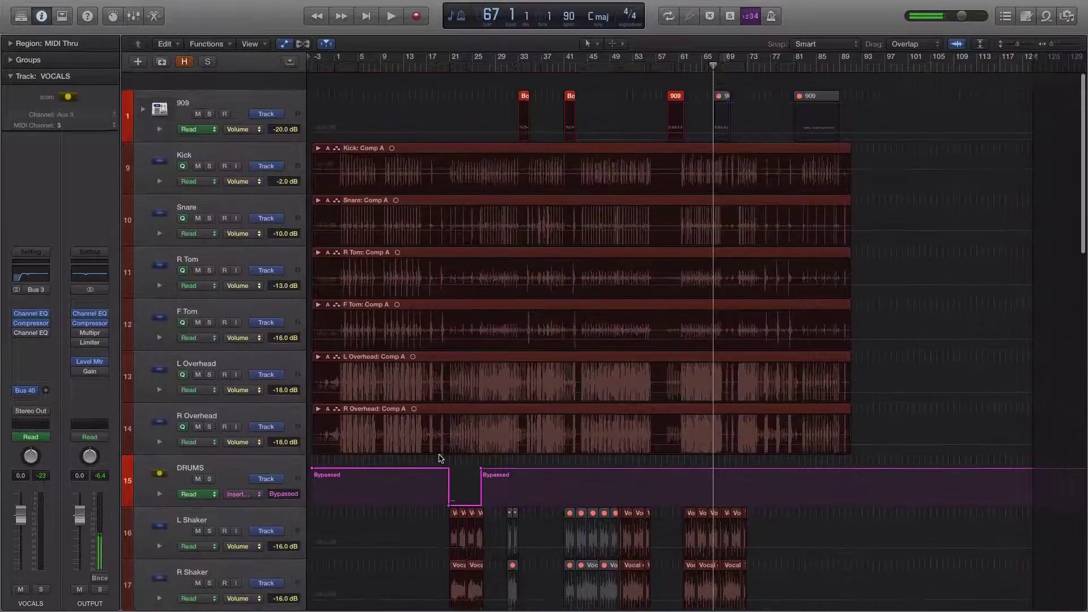
scroll(440, 459, down, 1)
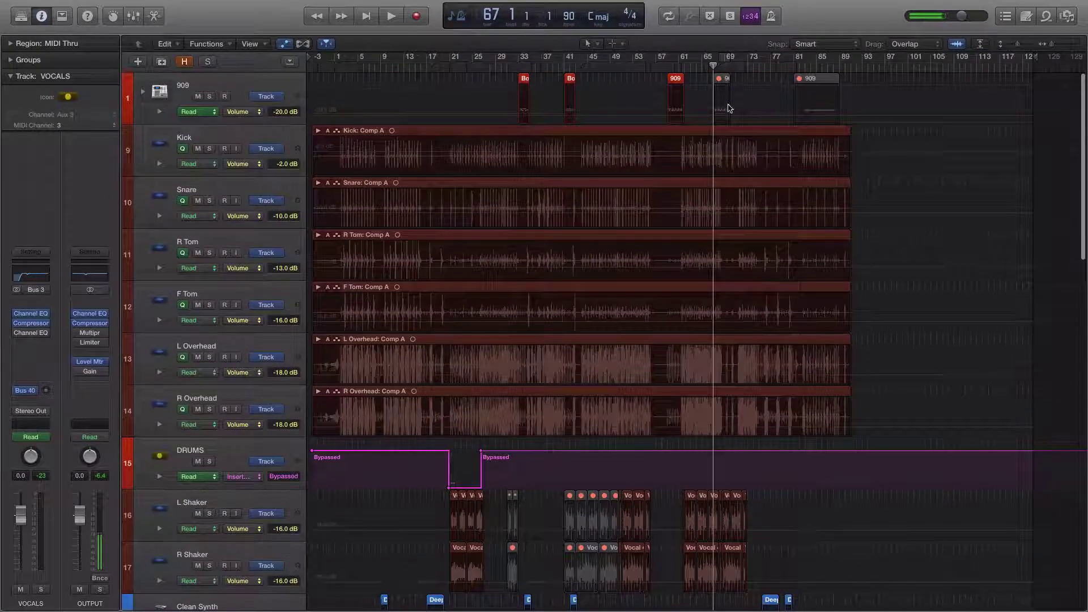
key(super+Up)
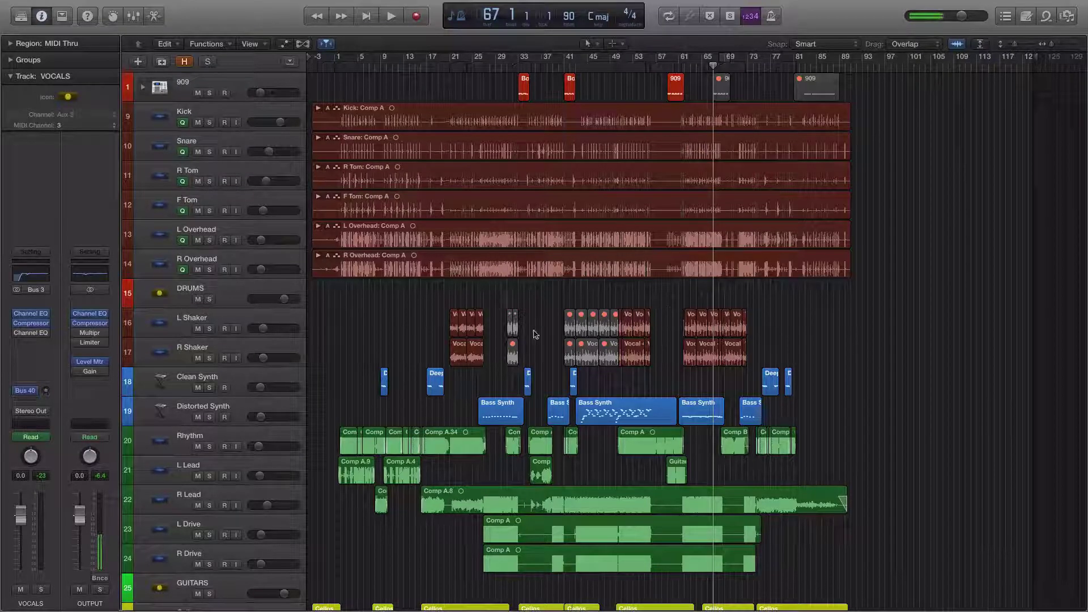
Step: Drag within the arrange area, then scroll through the track list
drag(503, 296, 548, 300)
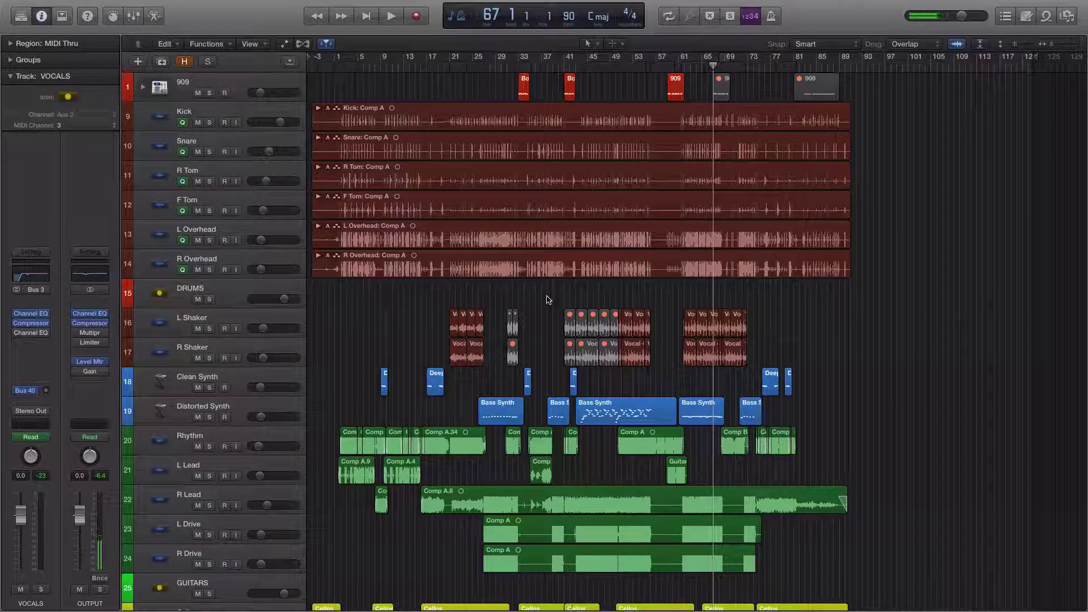
scroll(548, 300, down, 10)
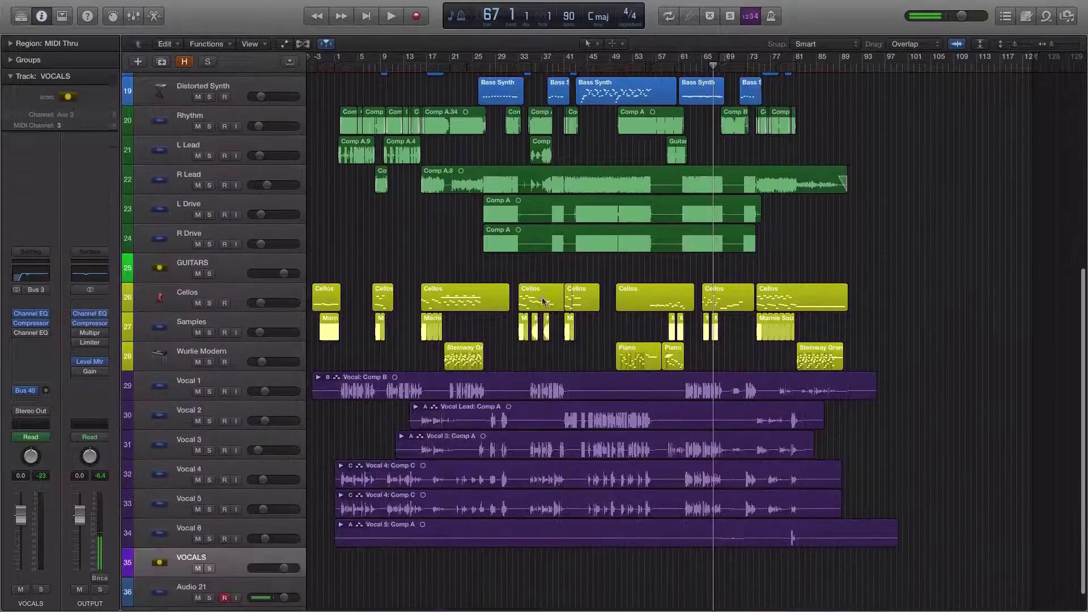
scroll(543, 302, down, 1)
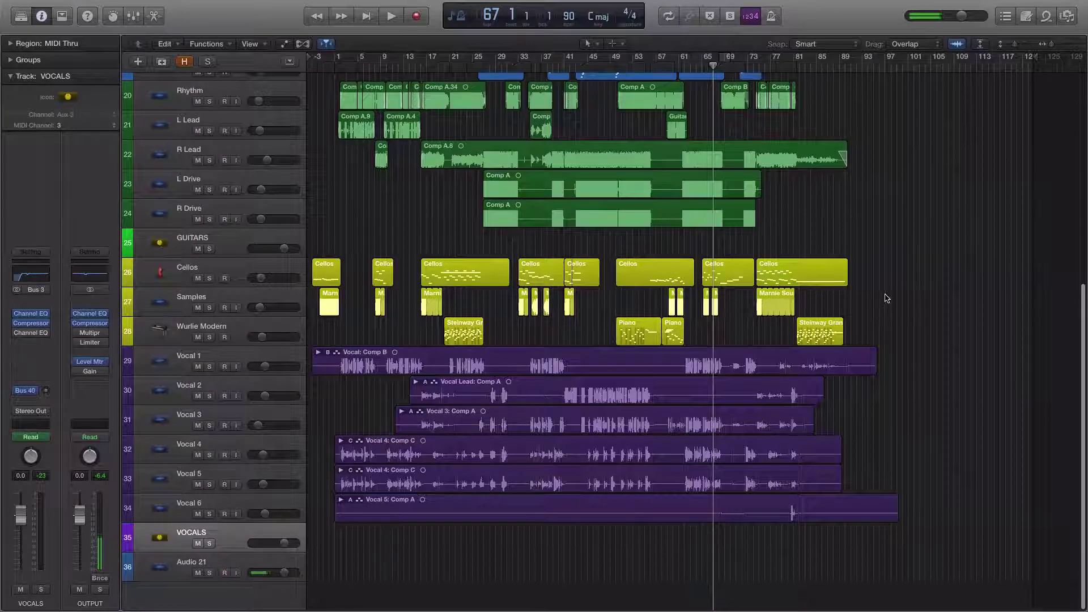
scroll(887, 298, up, 10)
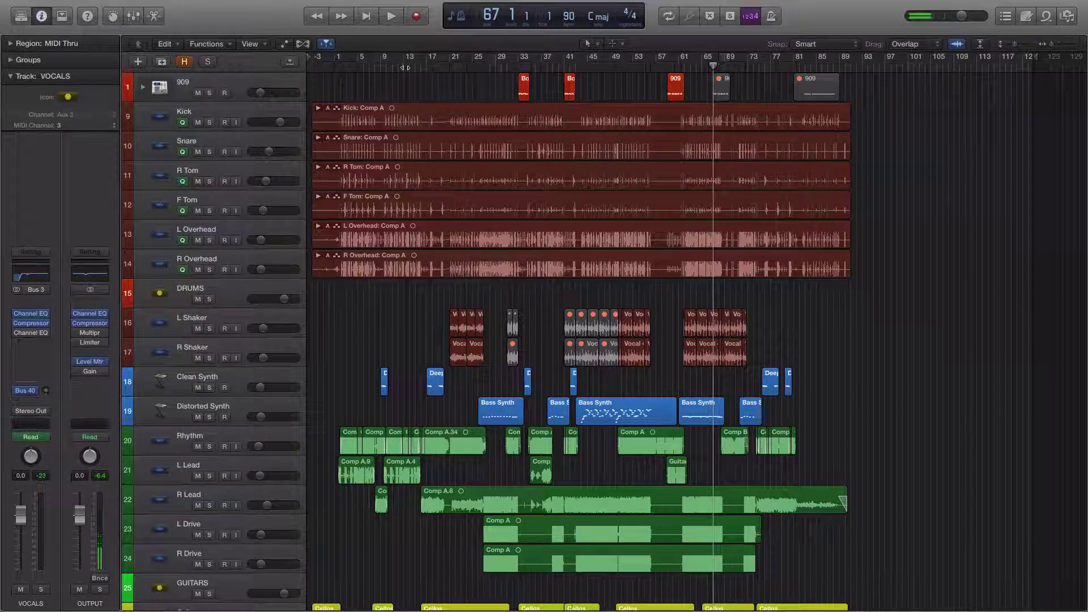
Step: Select the Kick track with its drum regions and show automation on every track
click(250, 128)
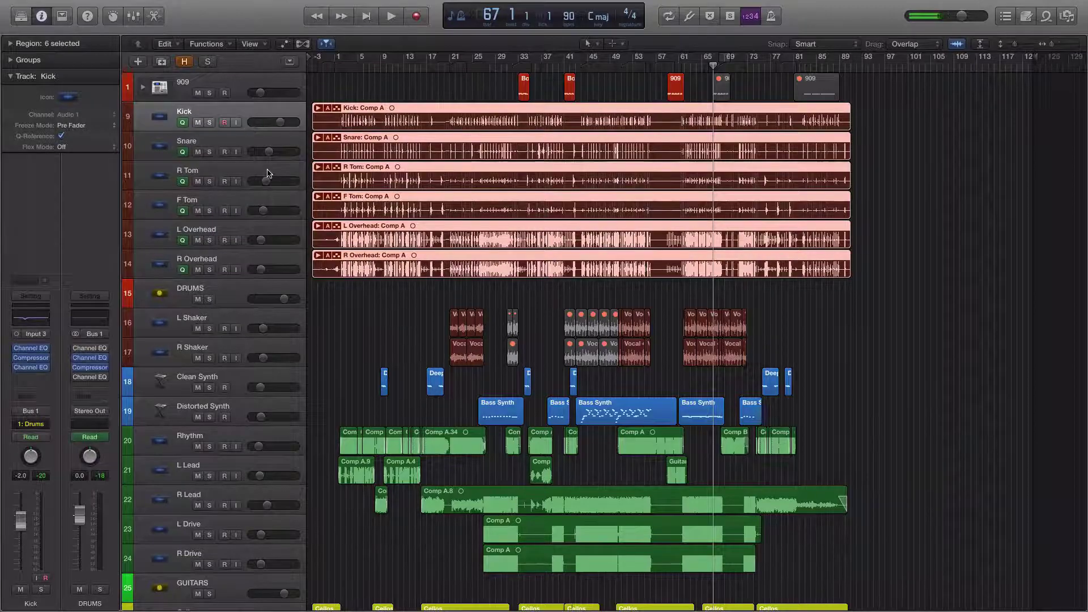
key(a)
scroll(300, 179, down, 5)
scroll(451, 179, down, 8)
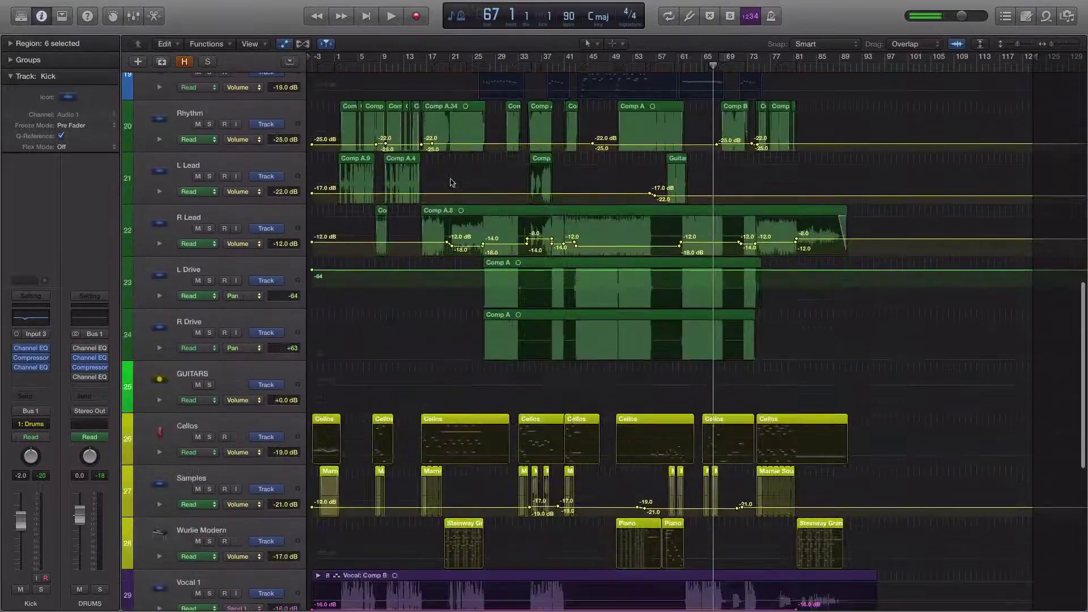
Step: Select the Comp A.8, Co and L Drive Comp A regions and double the track row height
click(823, 240)
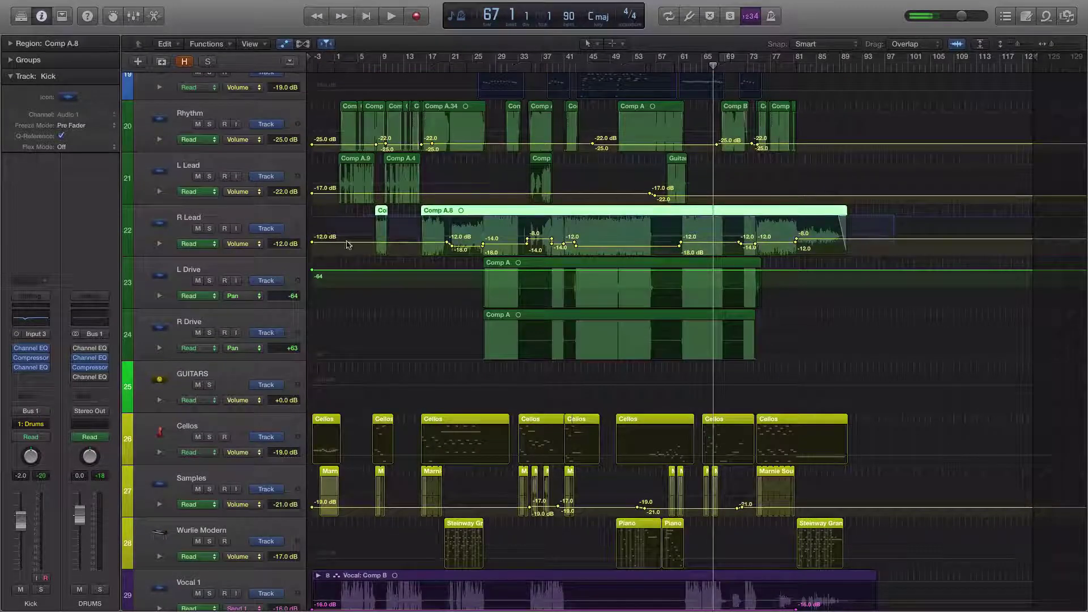
shift+click(382, 232)
shift+click(509, 283)
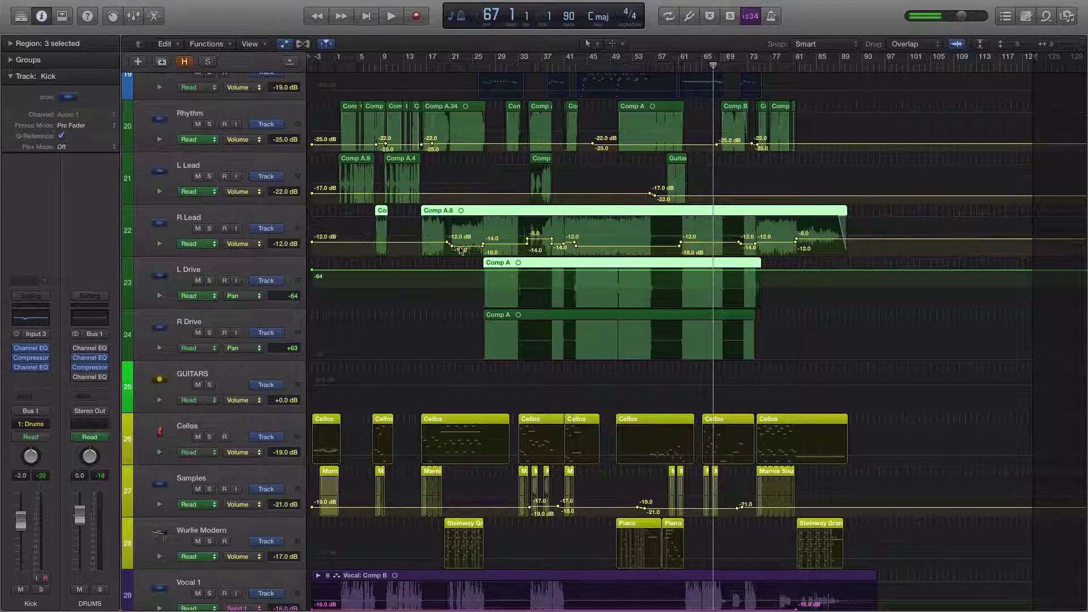
click(1020, 46)
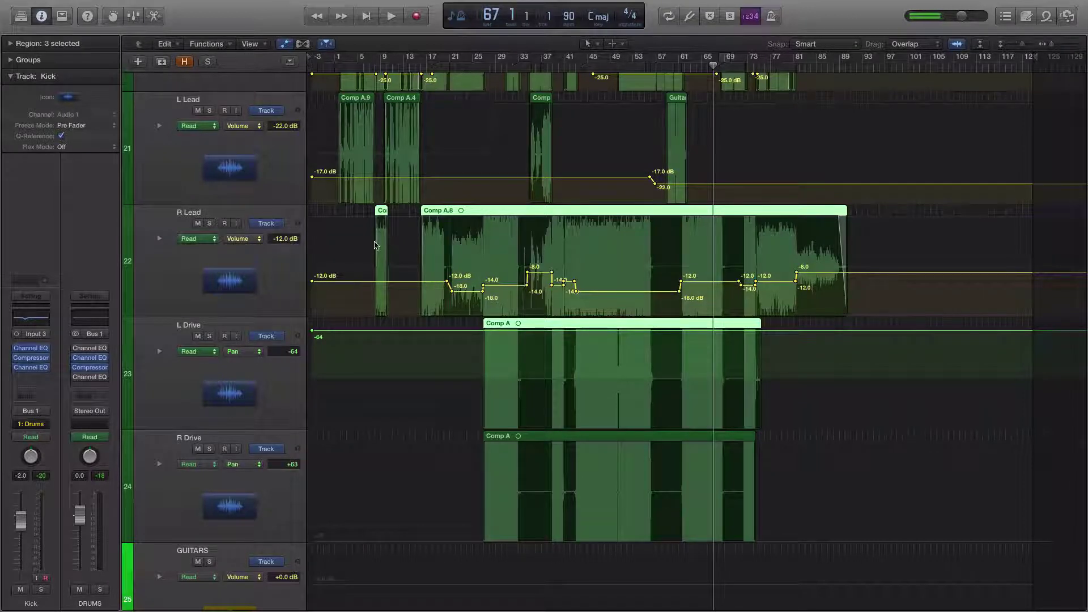
click(256, 223)
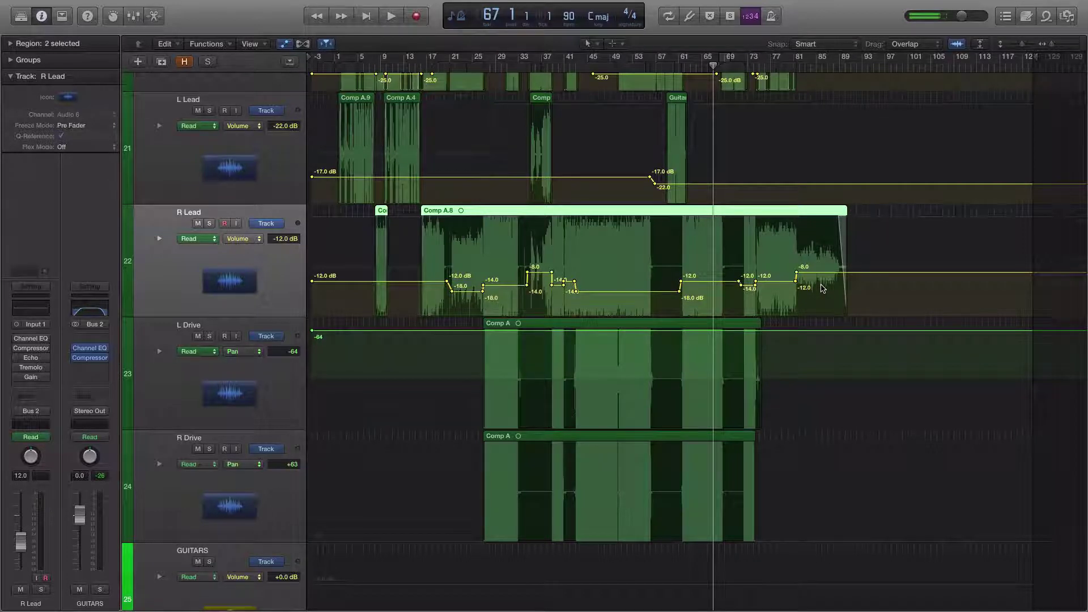
click(245, 239)
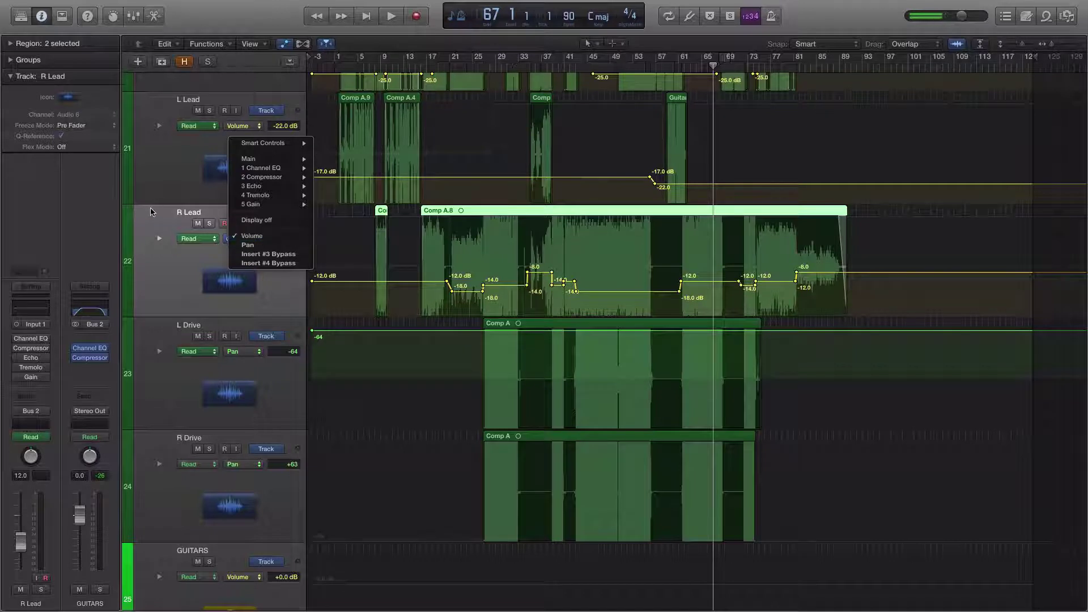
click(269, 240)
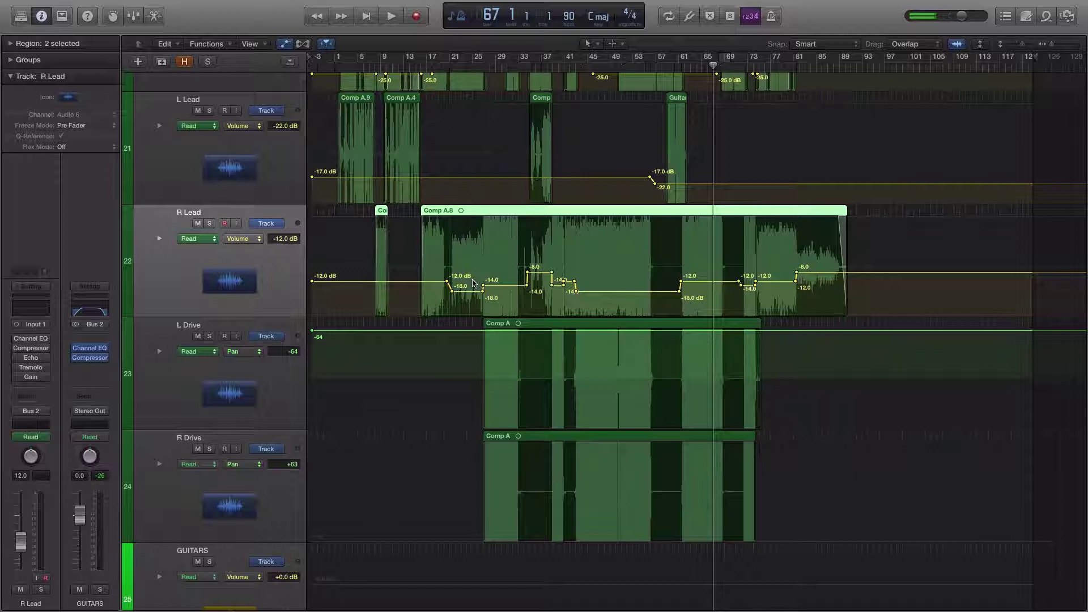
scroll(487, 278, up, 1)
scroll(501, 274, down, 10)
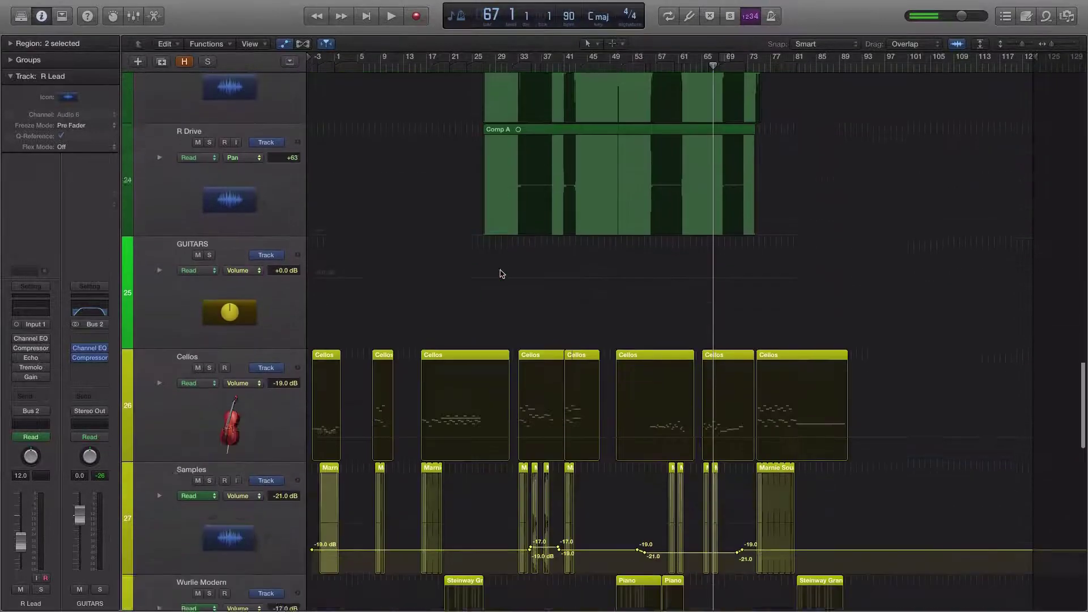
scroll(501, 274, down, 18)
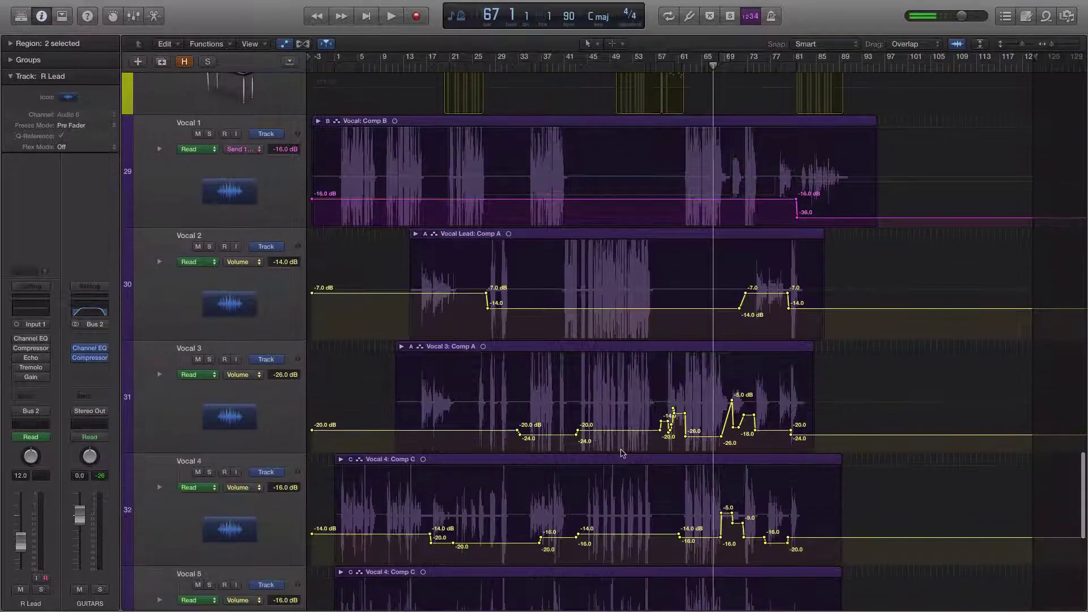
scroll(626, 419, up, 20)
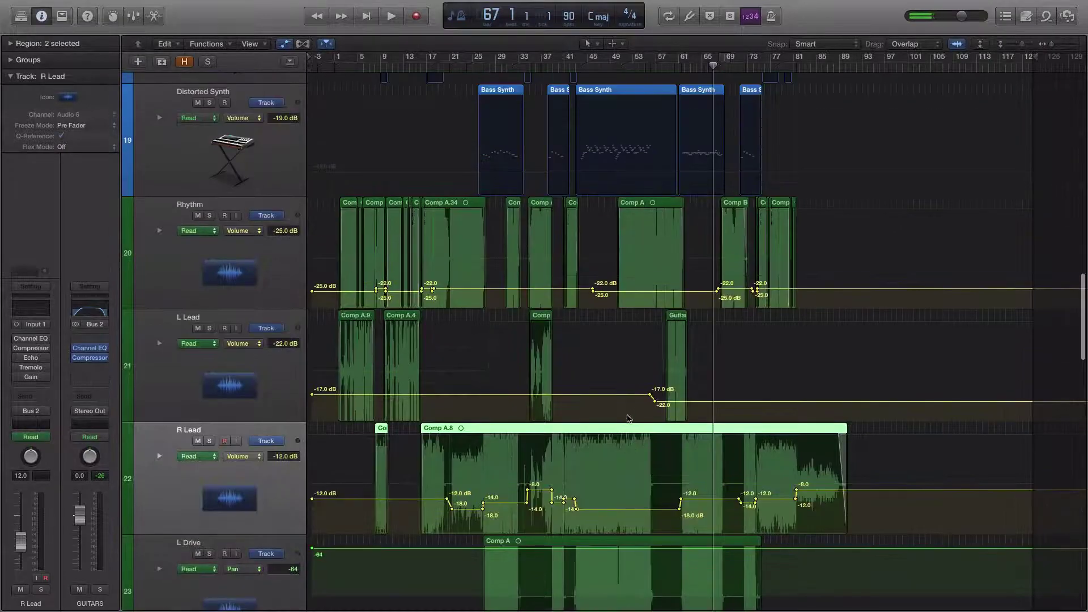
scroll(627, 419, up, 20)
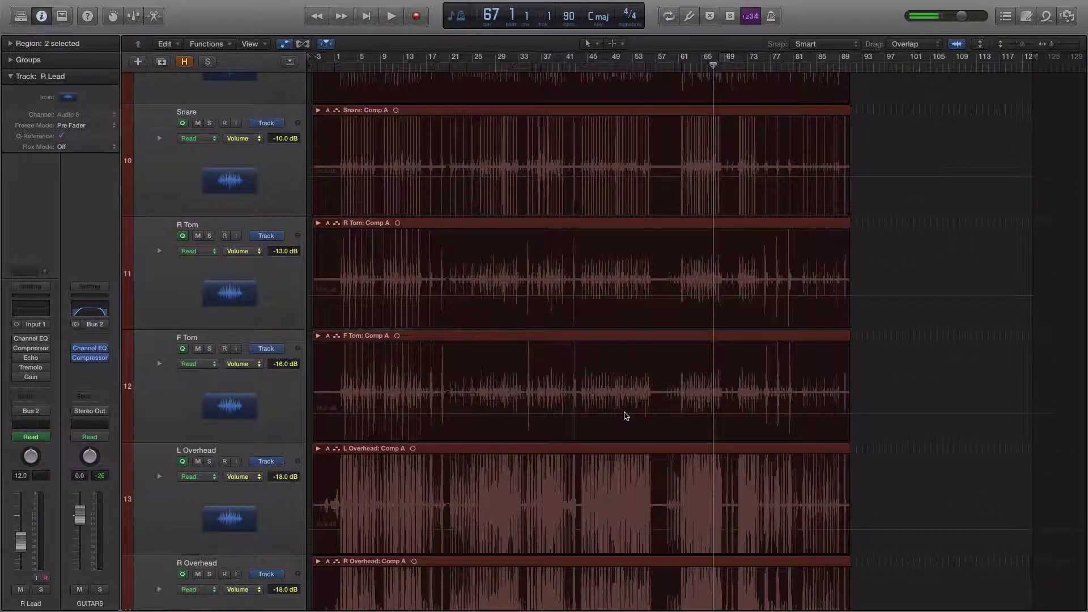
scroll(626, 417, up, 6)
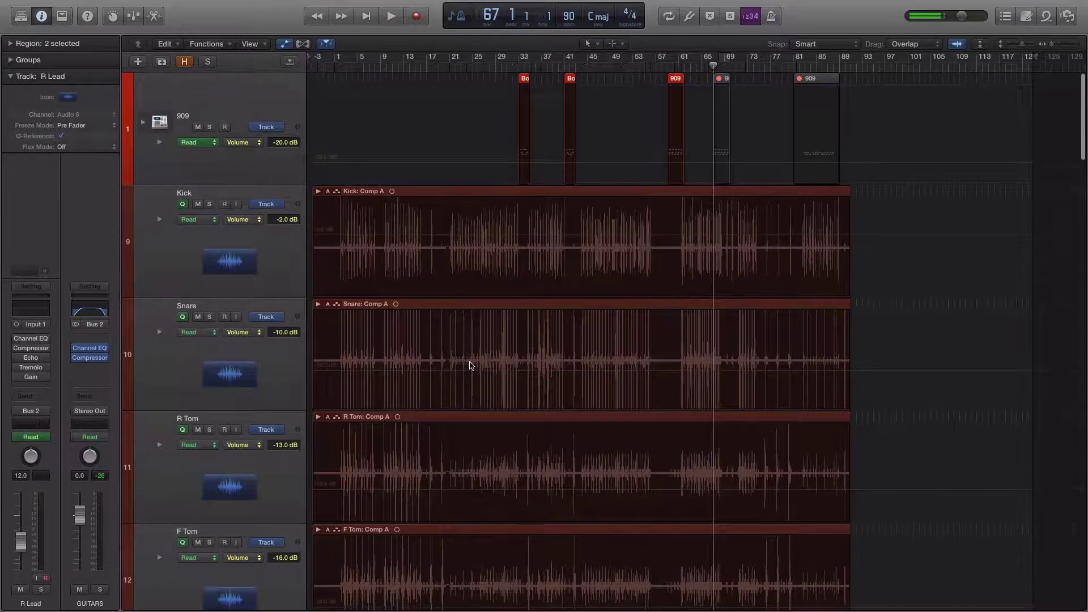
scroll(491, 352, down, 5)
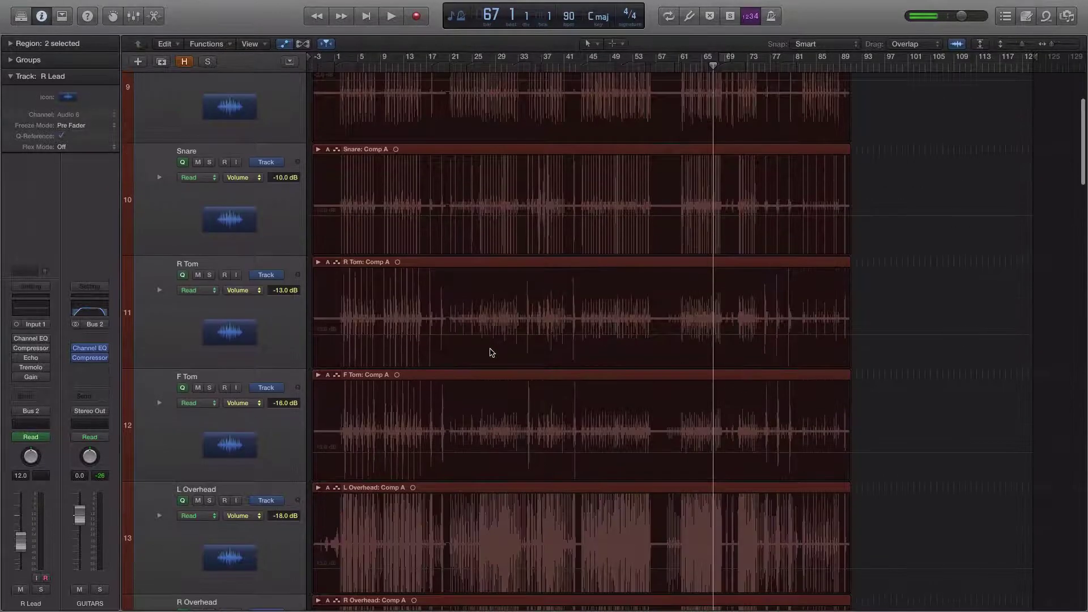
scroll(491, 351, down, 20)
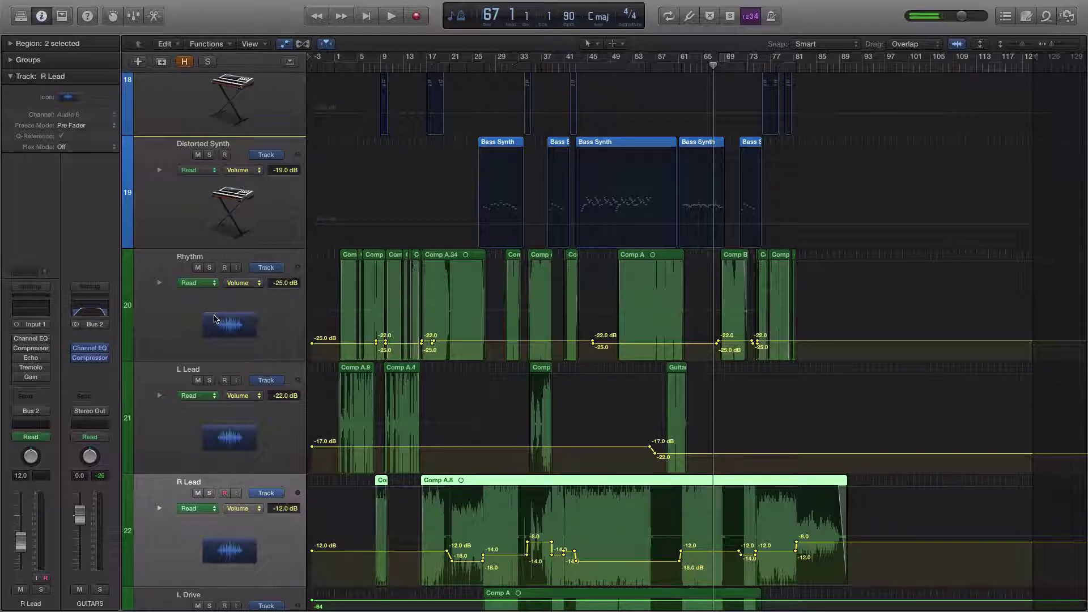
scroll(221, 311, down, 5)
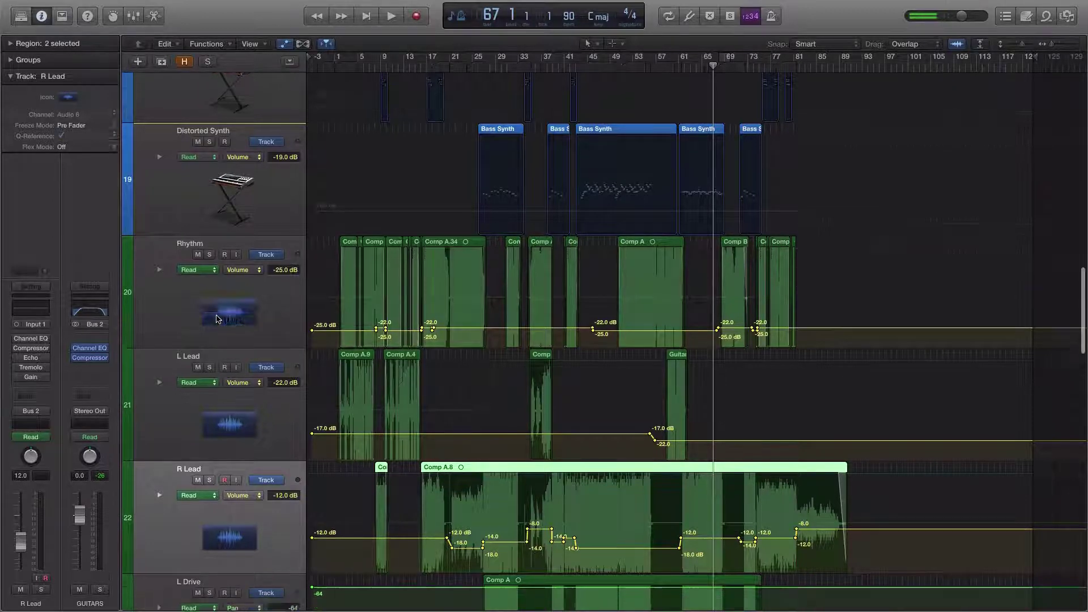
scroll(233, 297, up, 10)
scroll(238, 294, down, 10)
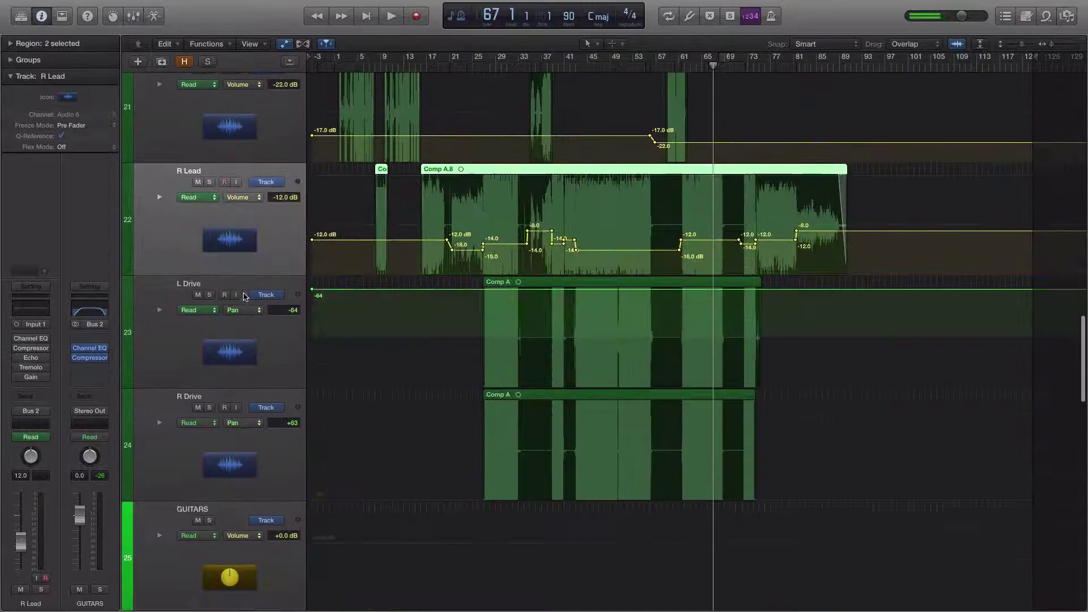
scroll(398, 300, up, 15)
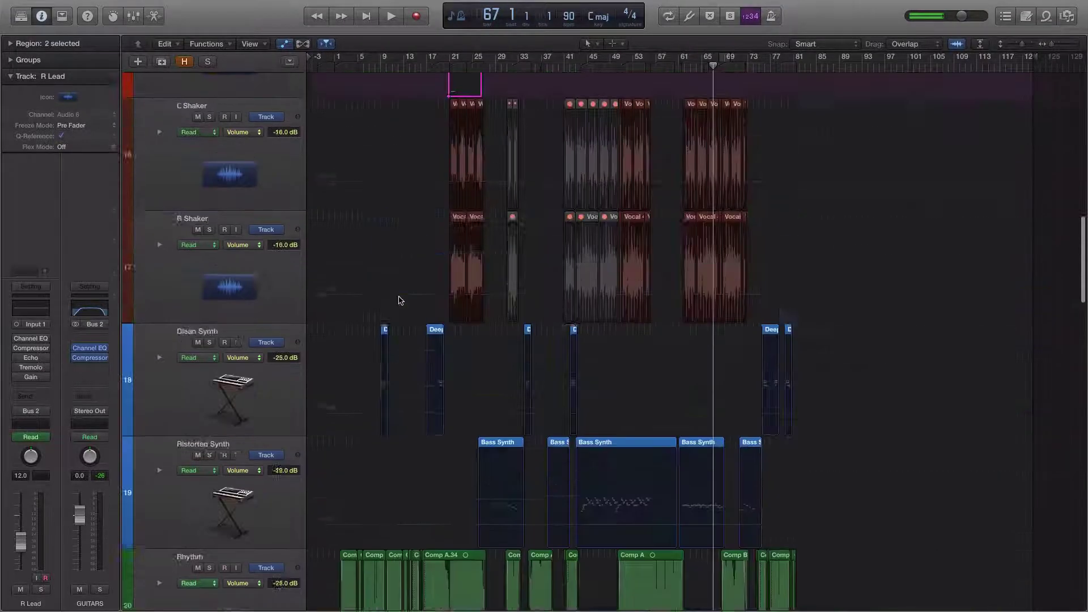
scroll(399, 301, down, 4)
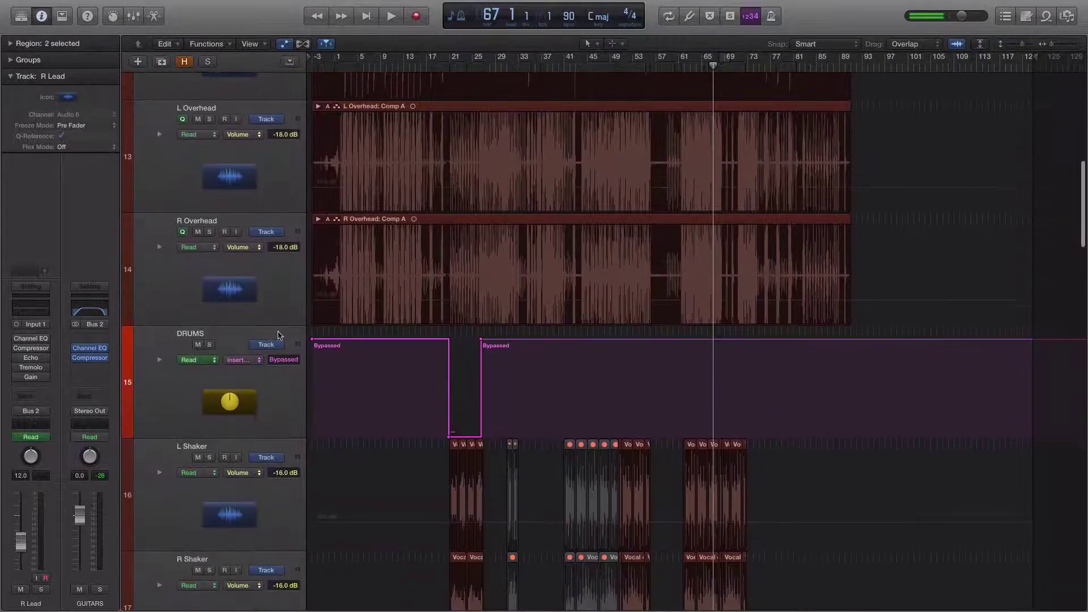
Step: Select DRUMS, shrink the track rows, and put the playhead at bar 11
click(203, 334)
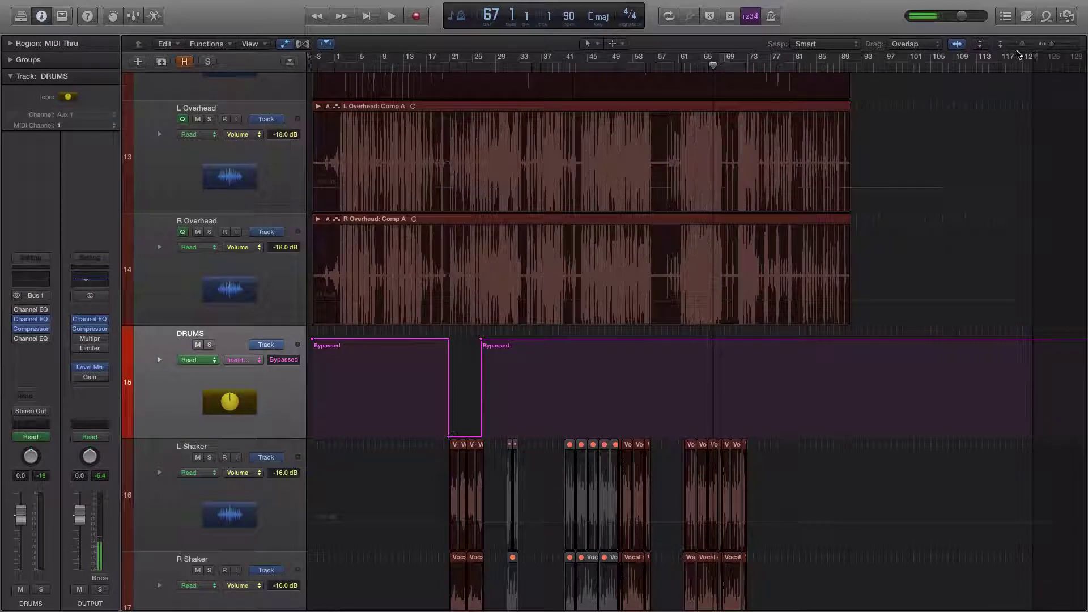
drag(1024, 49, 1019, 49)
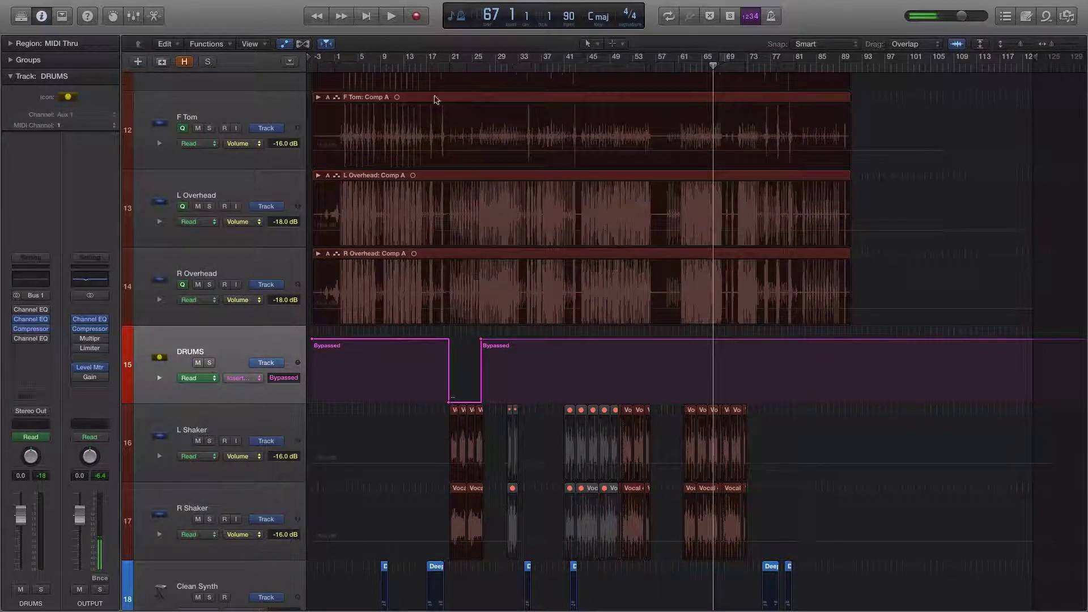
click(393, 66)
Step: Play the song with the DRUMS bus soloed, then stop and unsolo it
key(space)
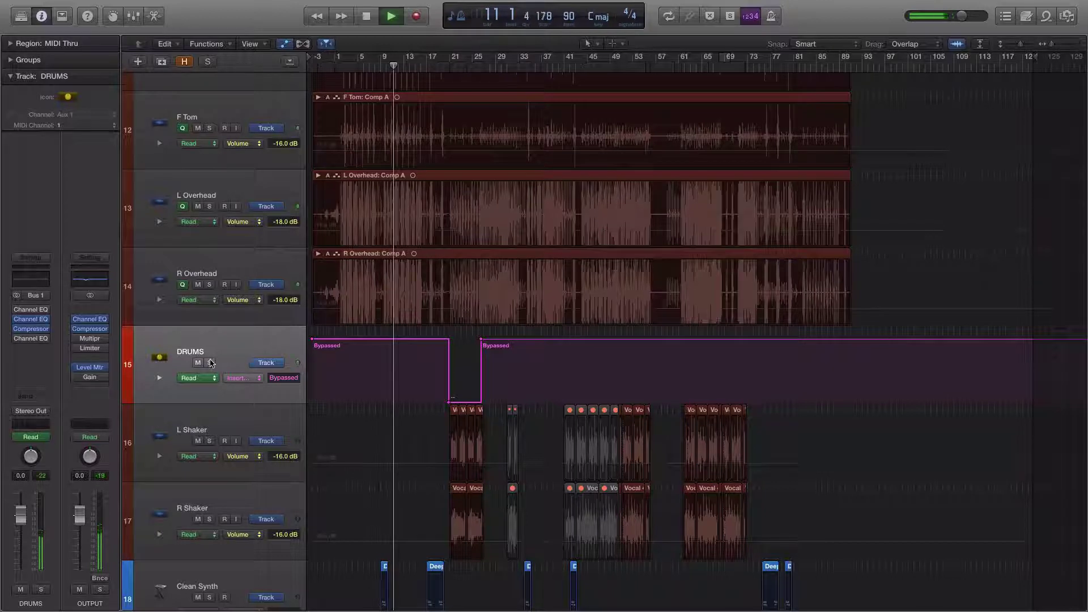
click(210, 363)
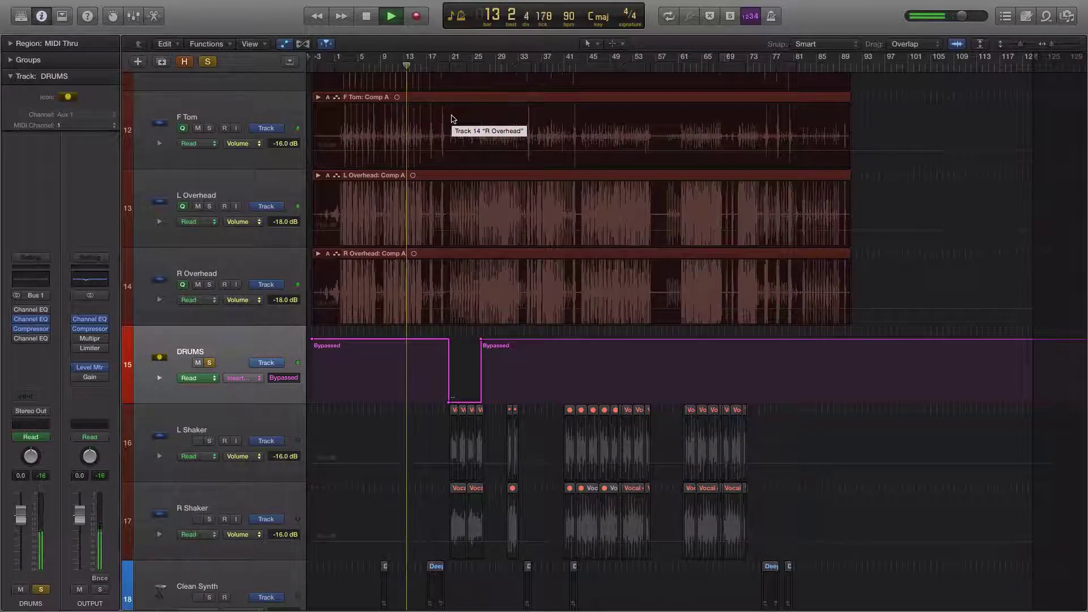
key(space)
click(209, 363)
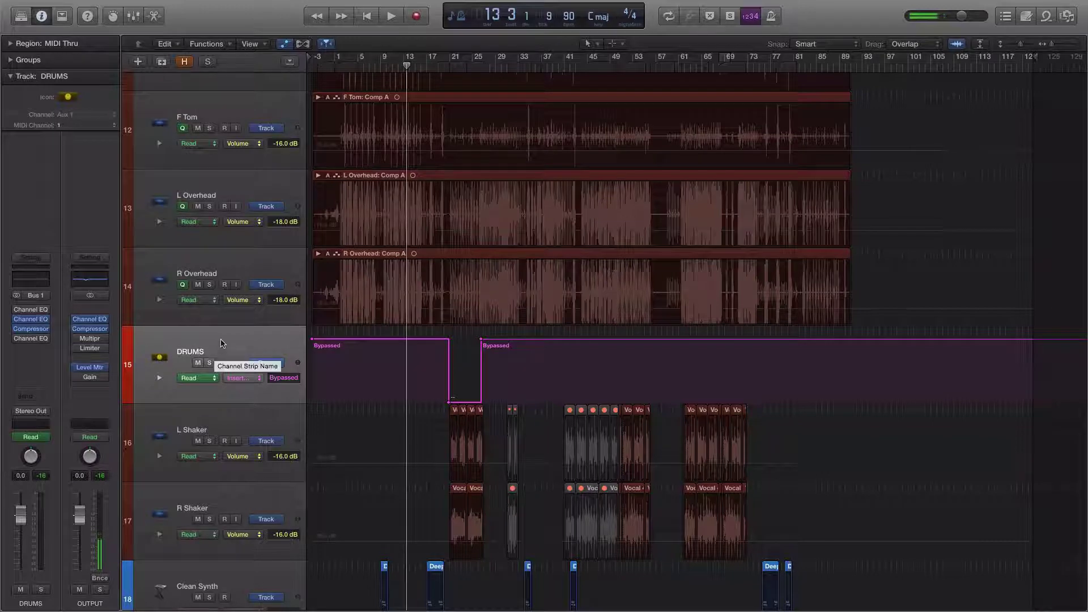
scroll(454, 310, up, 10)
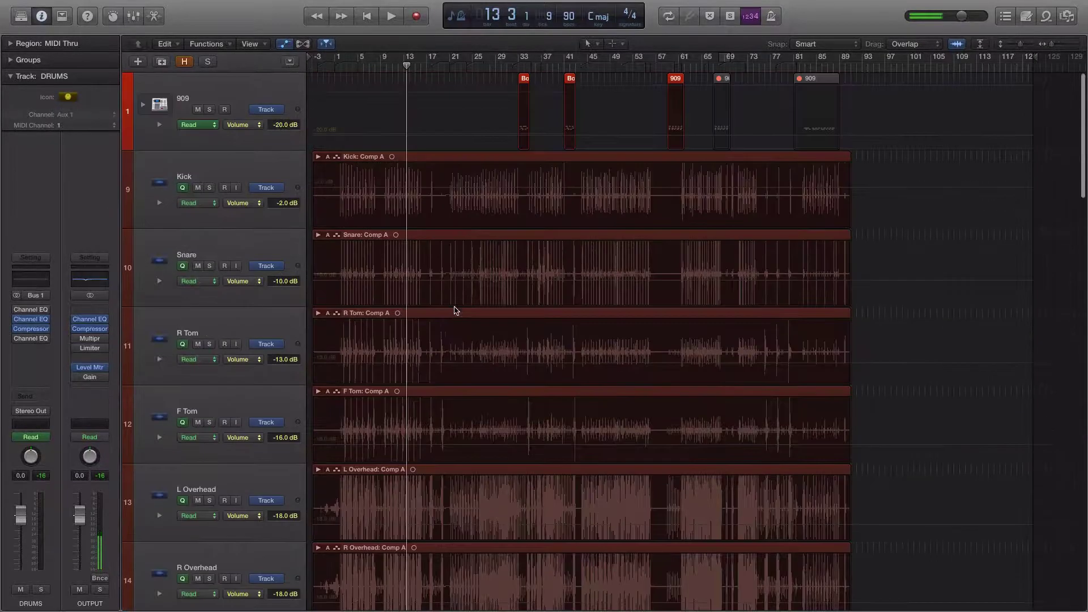
scroll(442, 225, down, 5)
Step: Move the playhead to bar 20 and zoom the timeline in around it
scroll(442, 188, down, 2)
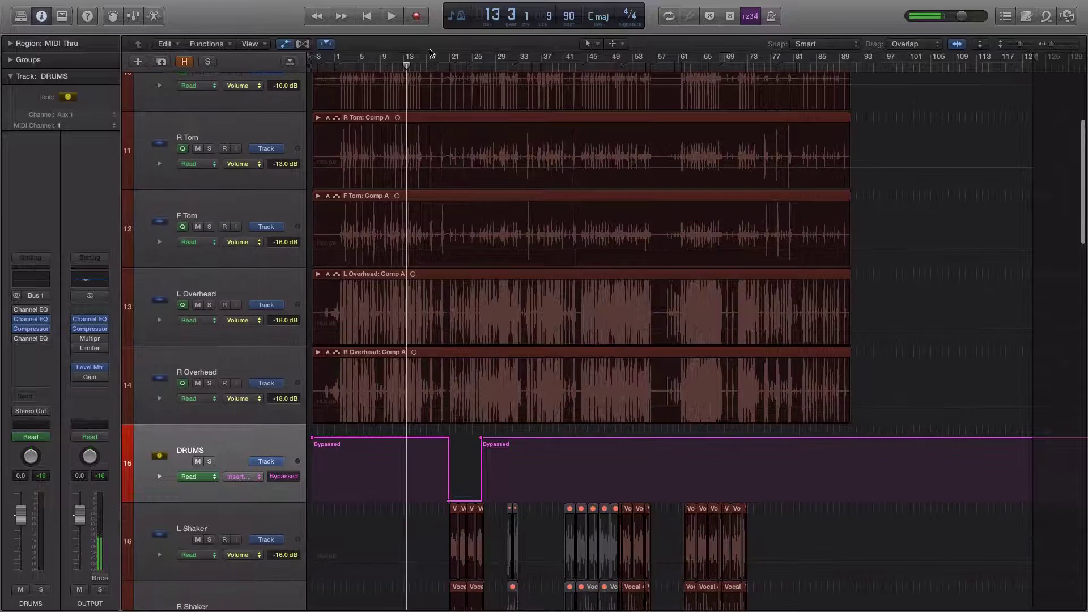
drag(406, 65, 444, 65)
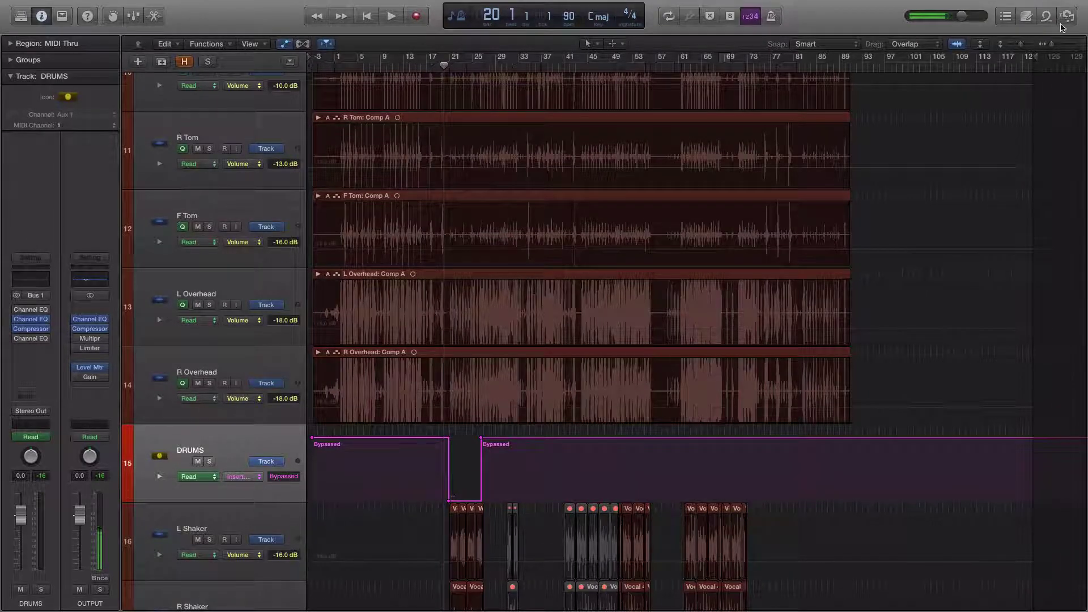
key(super+Right)
key(super+Right)
key(super+Right)
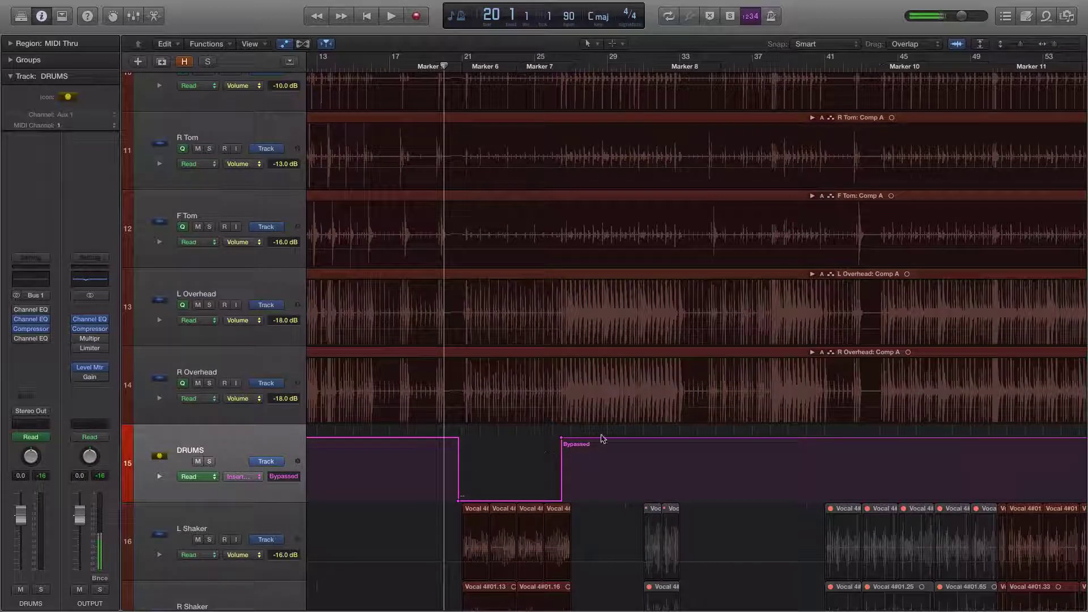
Step: Confirm DRUMS automation shows Insert #4 Bypass, then zoom further in on the bypass dip
mouse_move(33, 340)
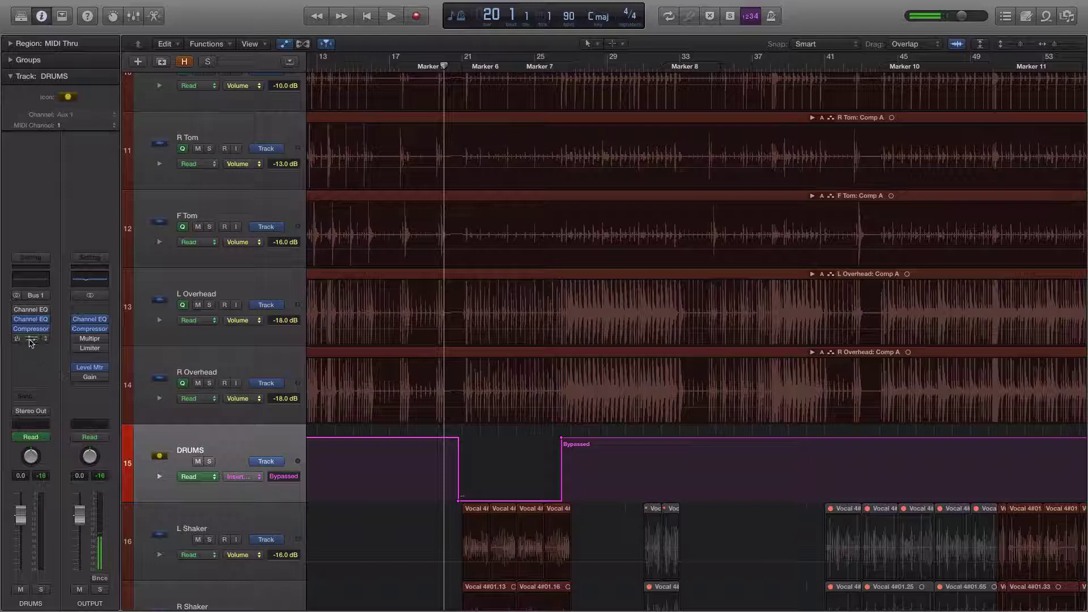
click(243, 476)
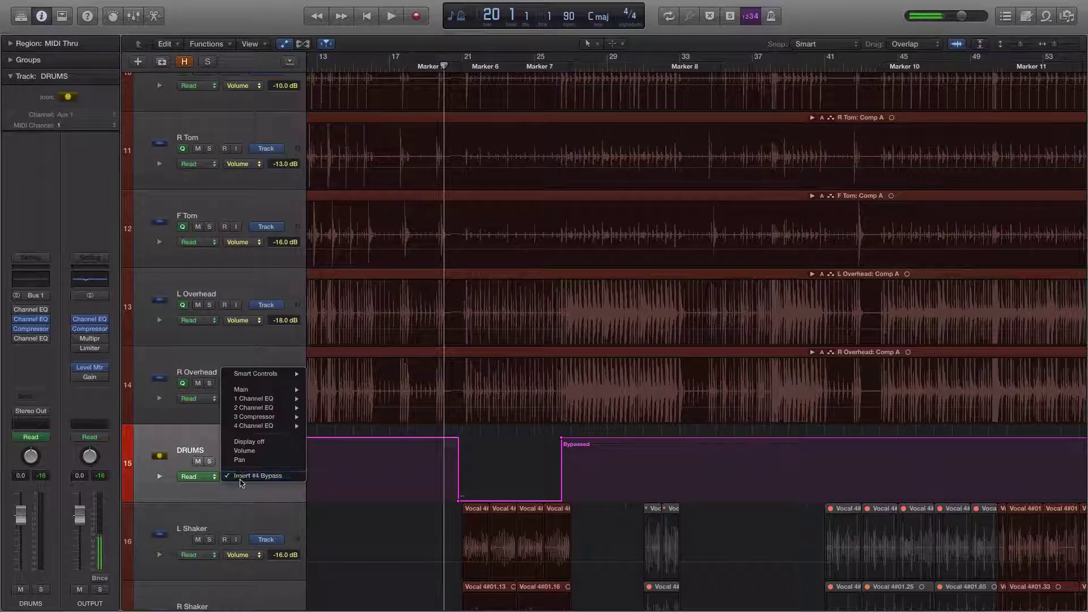
click(189, 442)
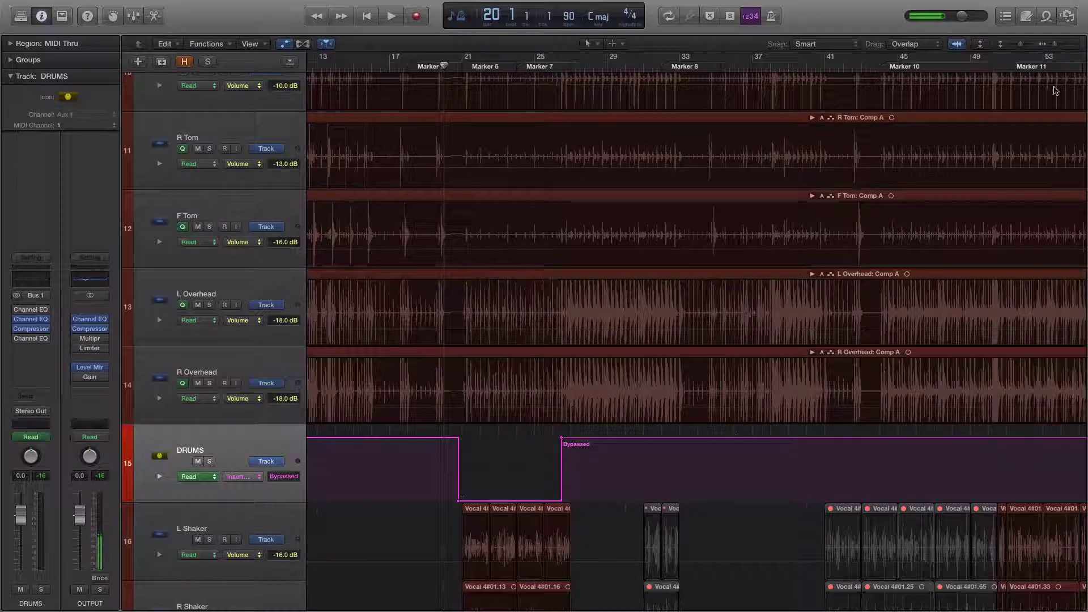
mouse_move(1059, 48)
mouse_down()
mouse_move(1047, 51)
mouse_move(1057, 46)
mouse_up()
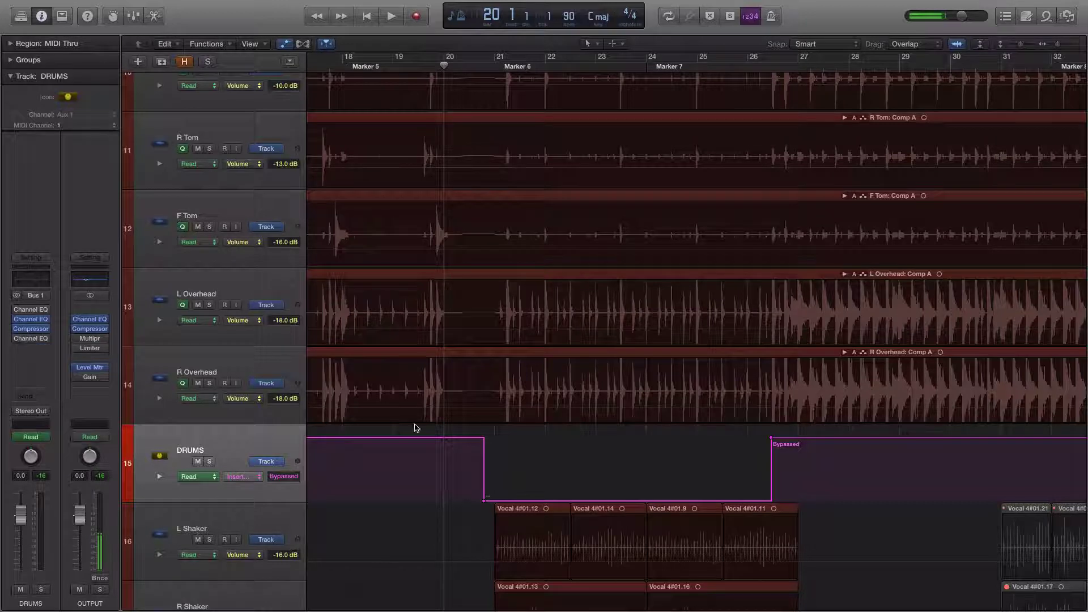
drag(416, 67, 399, 68)
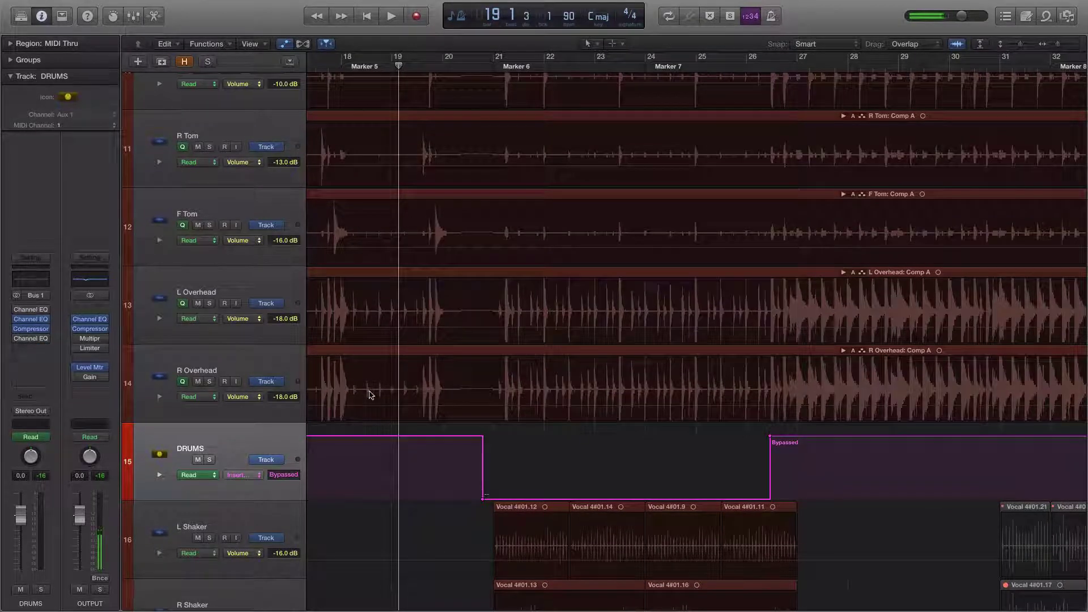
mouse_move(29, 340)
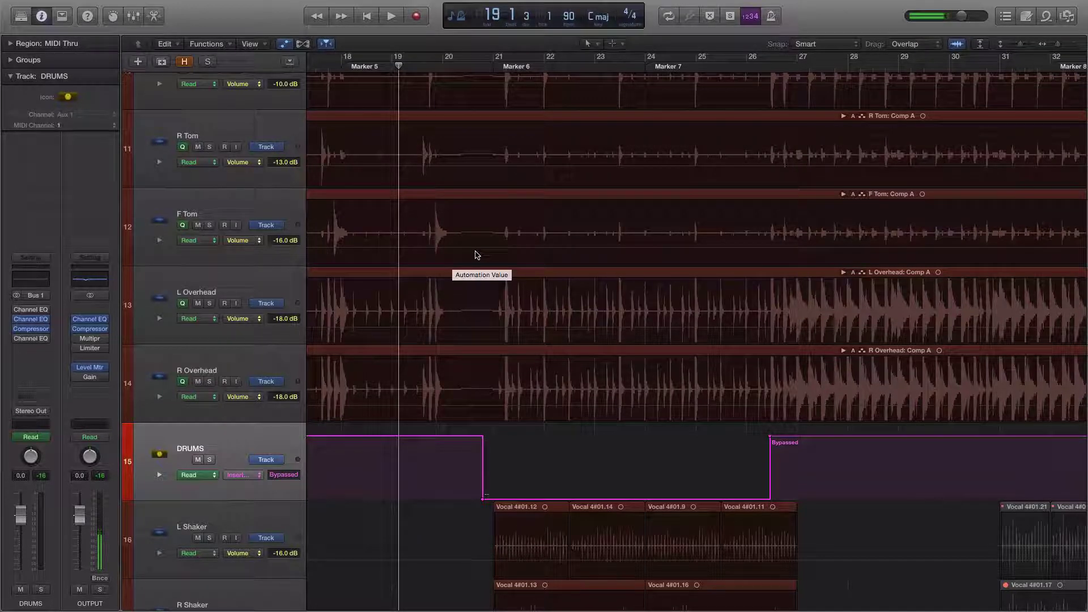
key(space)
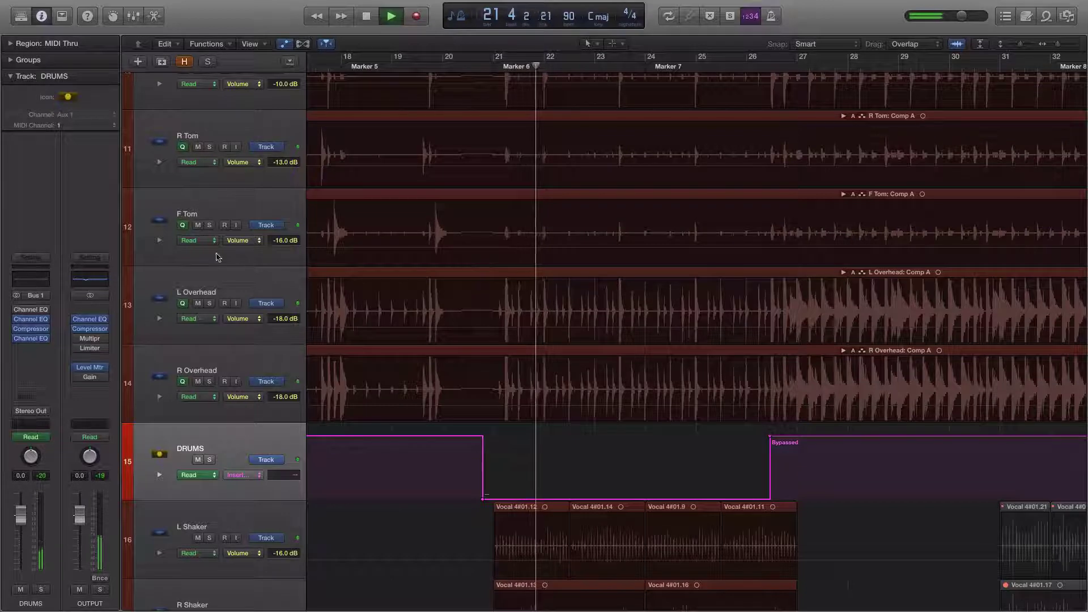
click(17, 338)
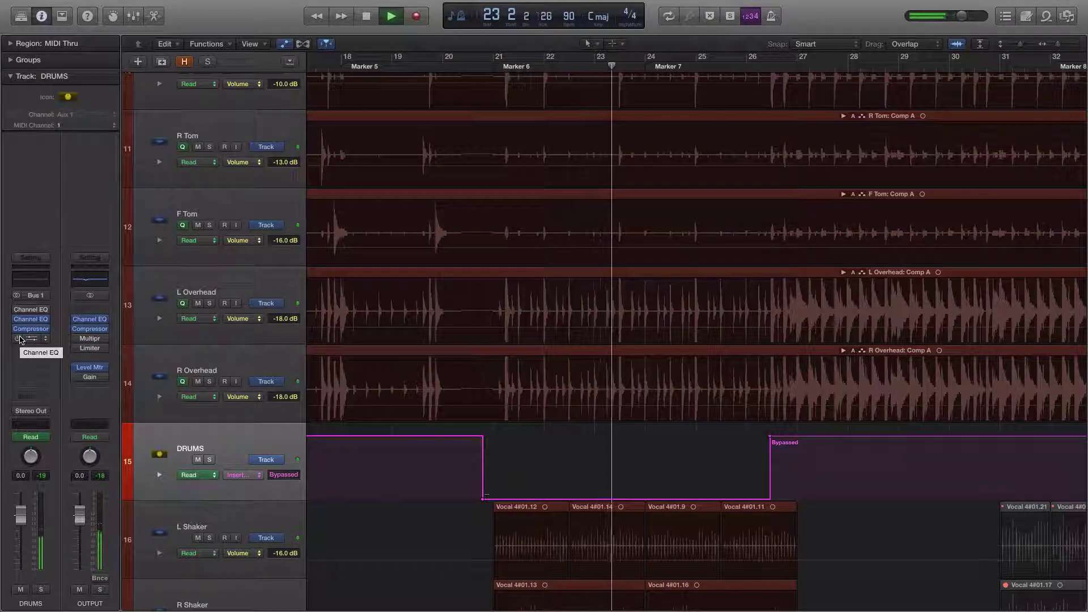
click(18, 338)
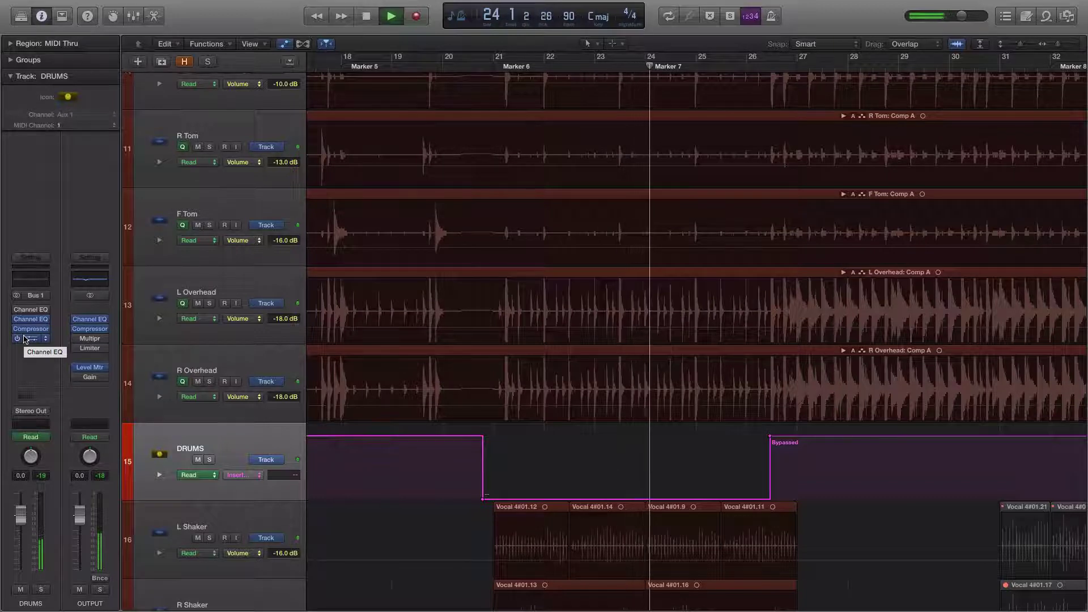
key(space)
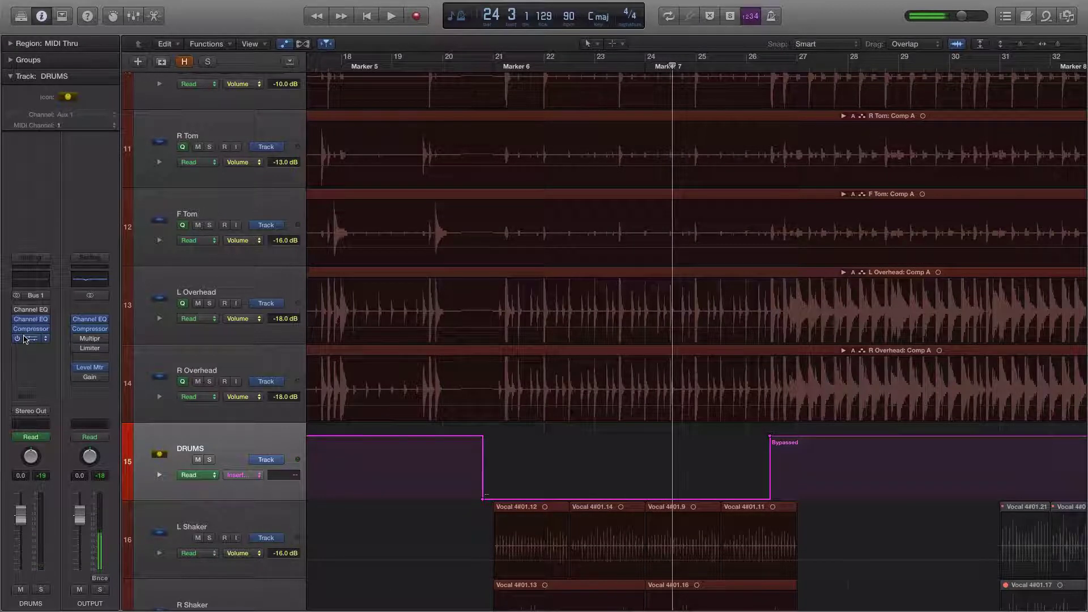
Step: Open the DRUMS Channel EQ plugin window, move it over the tracks, then close it
click(26, 339)
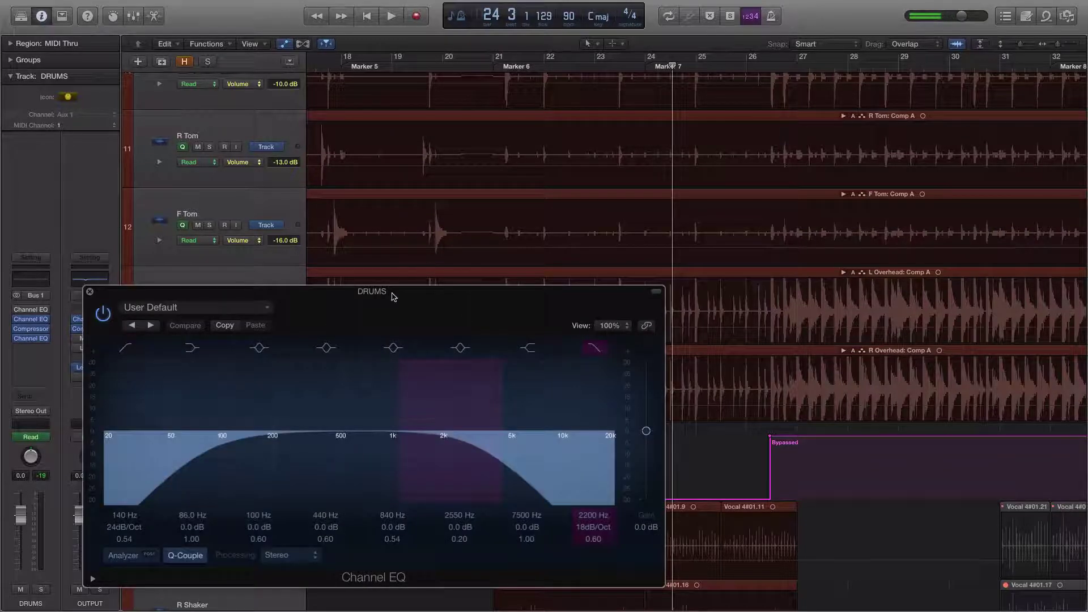
drag(394, 297, 436, 238)
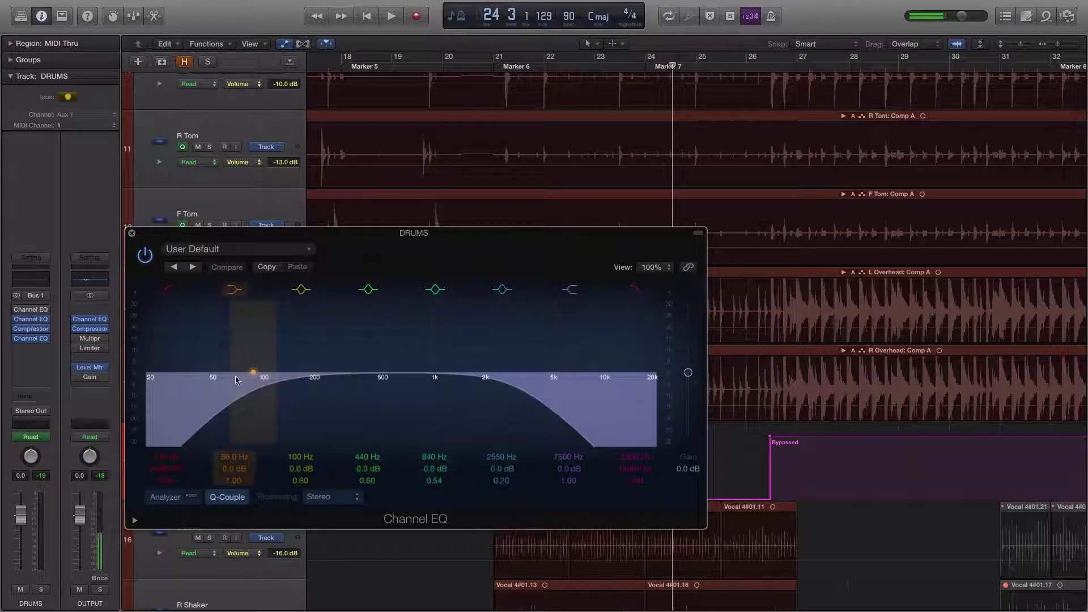
click(132, 233)
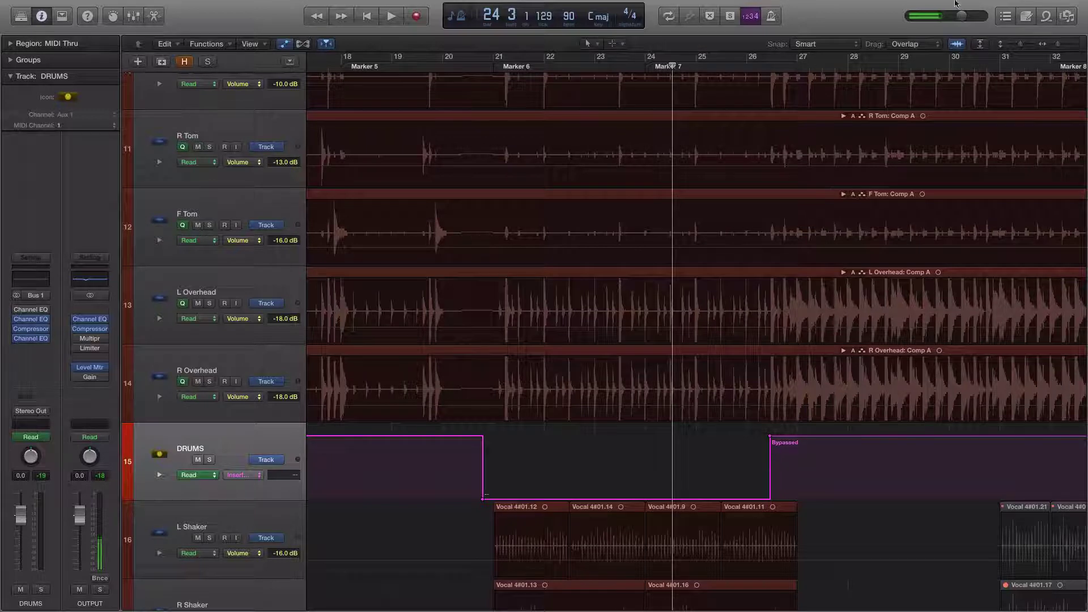
Step: Zoom out, put the playhead at bar 15, and scroll down to the vocal tracks
drag(1057, 44, 1039, 56)
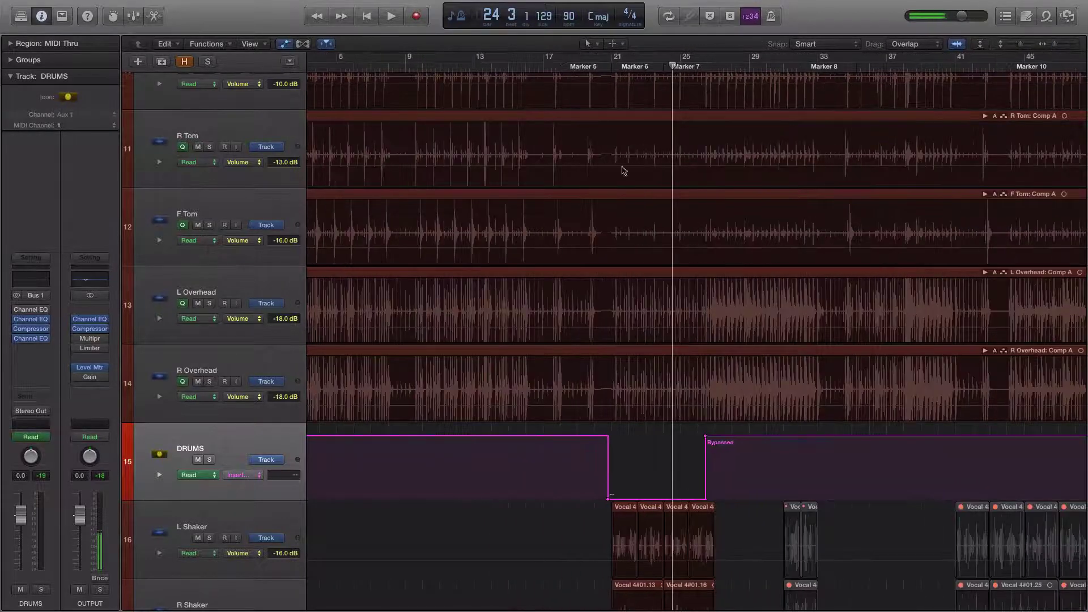
click(507, 68)
scroll(590, 153, down, 3)
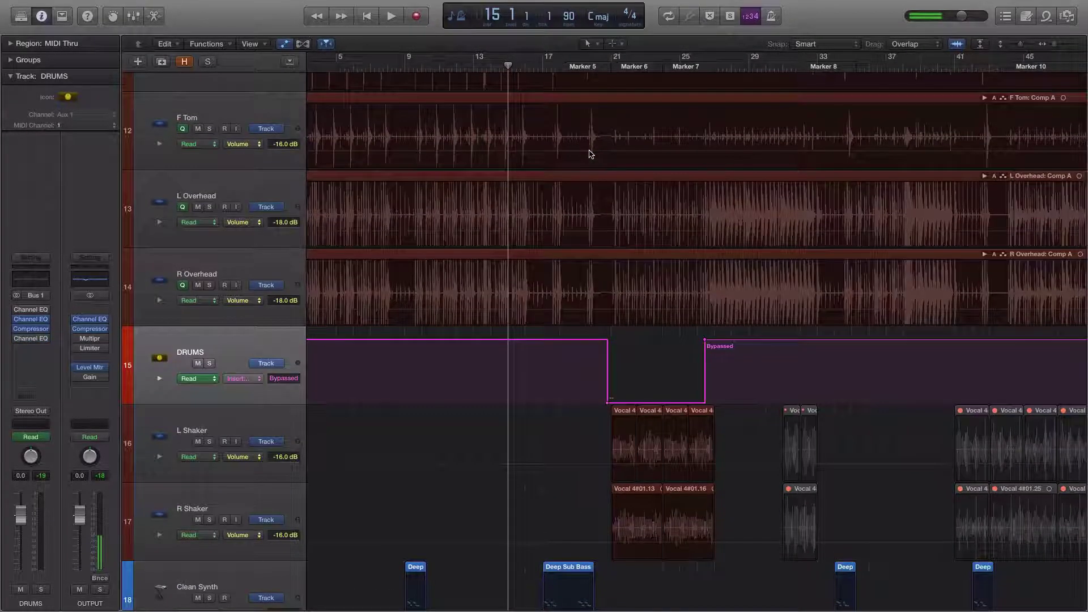
scroll(589, 153, down, 10)
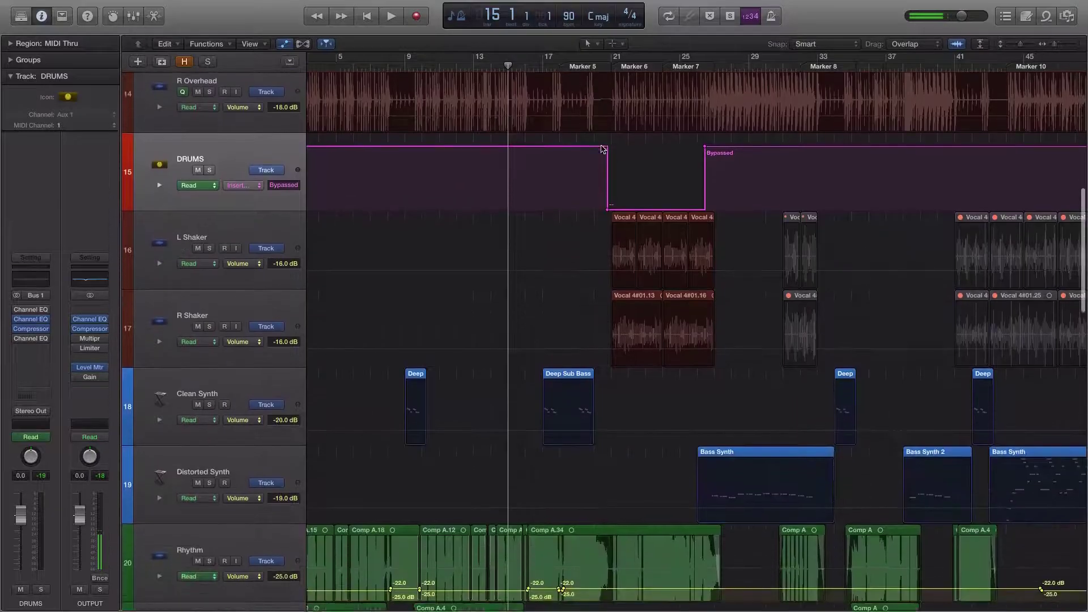
scroll(607, 147, down, 6)
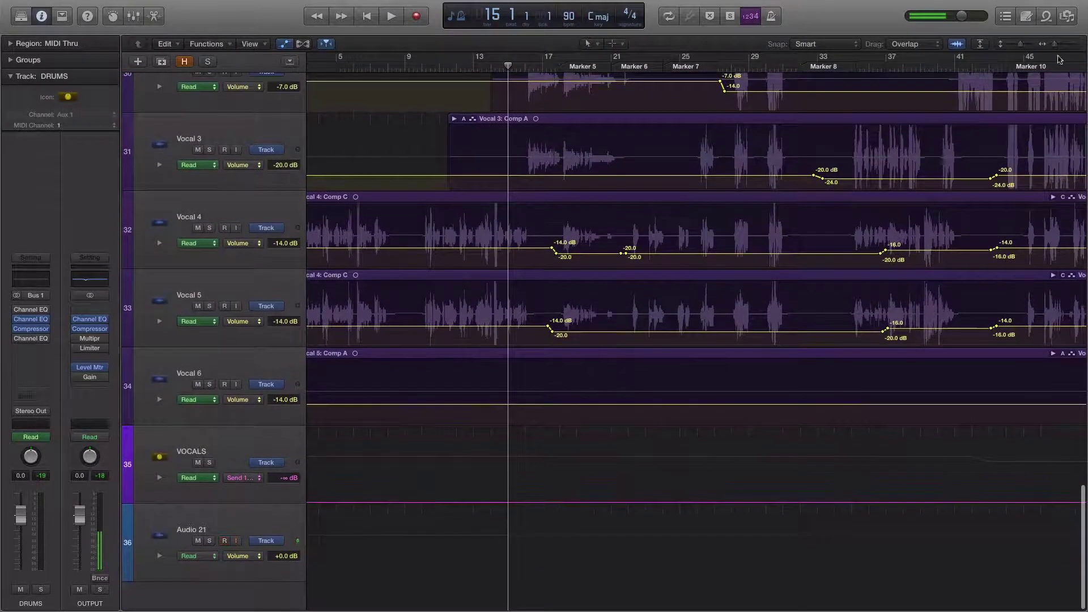
scroll(1019, 70, down, 5)
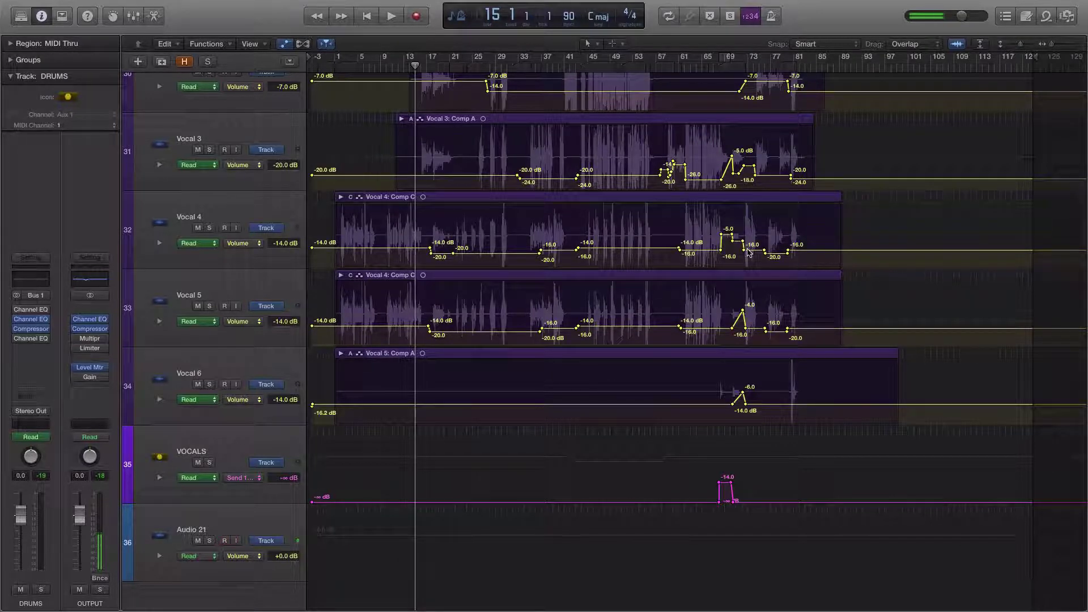
Step: Switch Vocal 4's displayed automation to Pan and select the Vocal 4 track
click(249, 241)
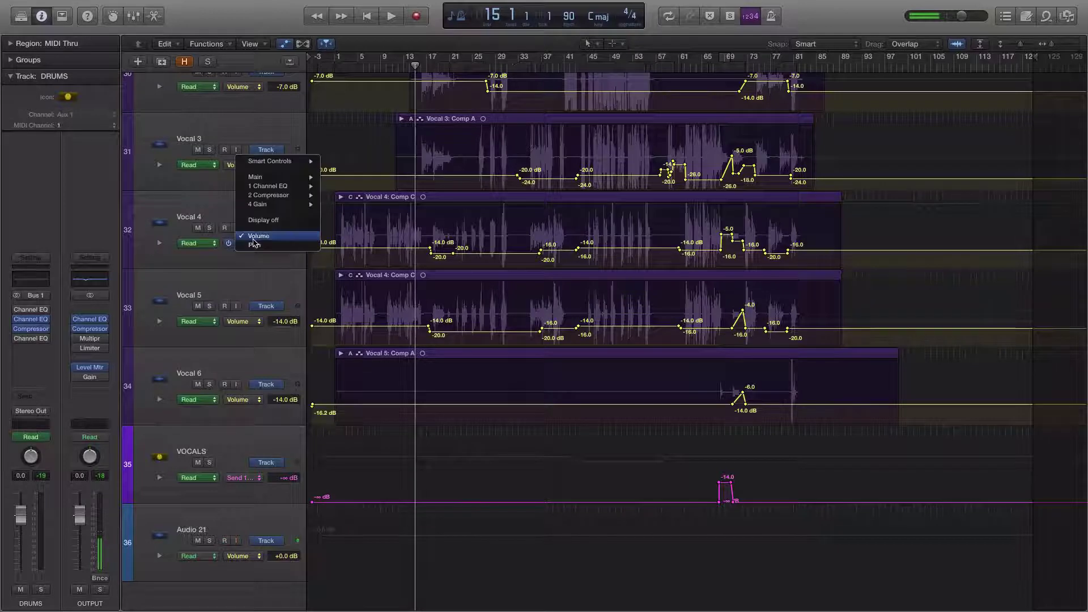
click(255, 245)
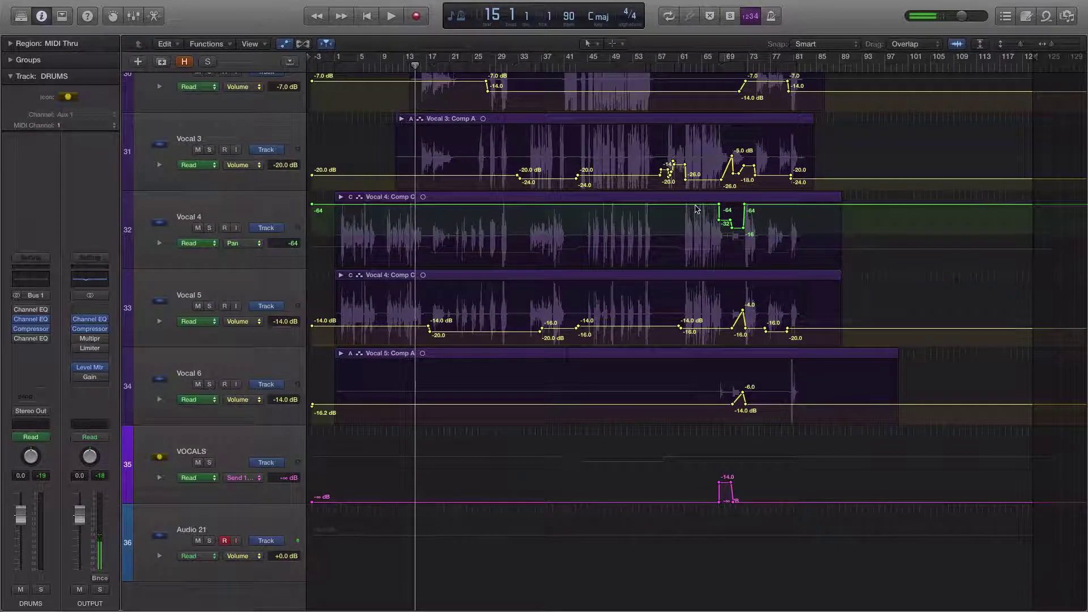
click(241, 213)
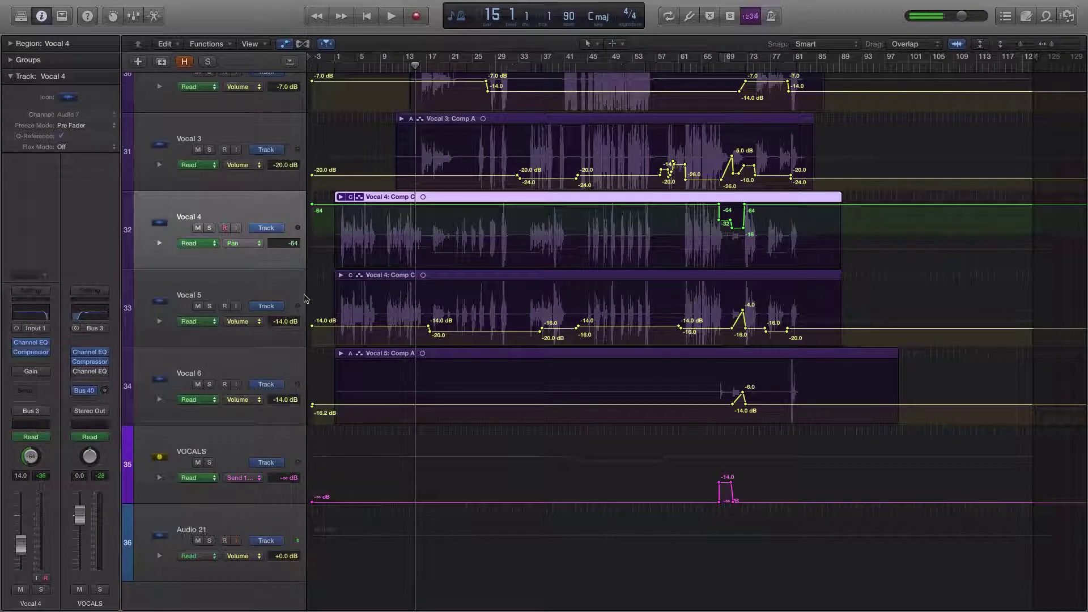
Step: From bar 65, play the VOCALS bus soloed, then take the solo off
click(197, 446)
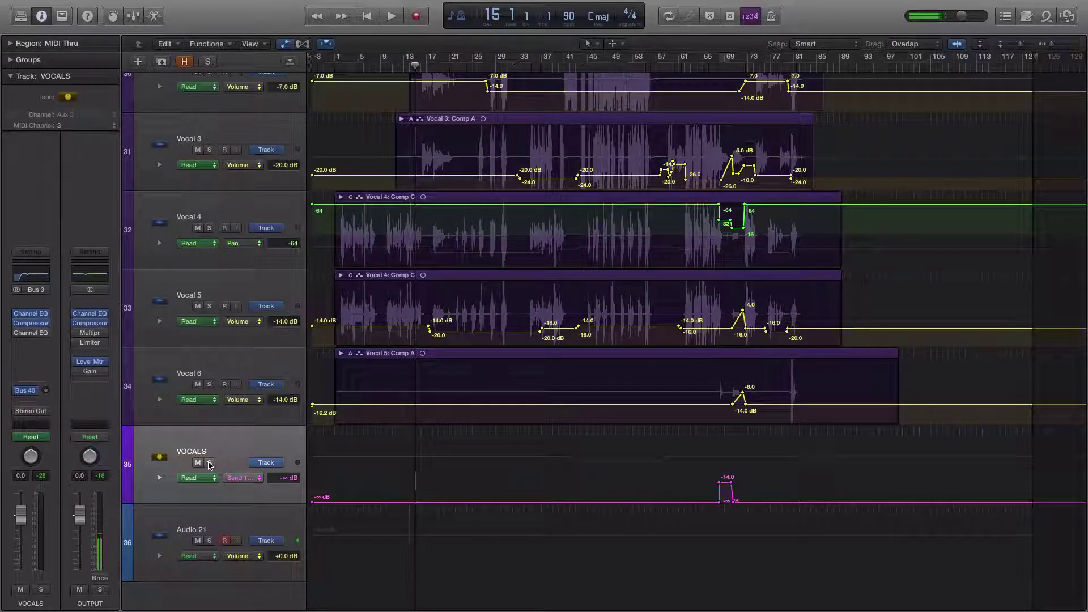
click(702, 67)
scroll(464, 272, up, 1)
scroll(340, 396, down, 1)
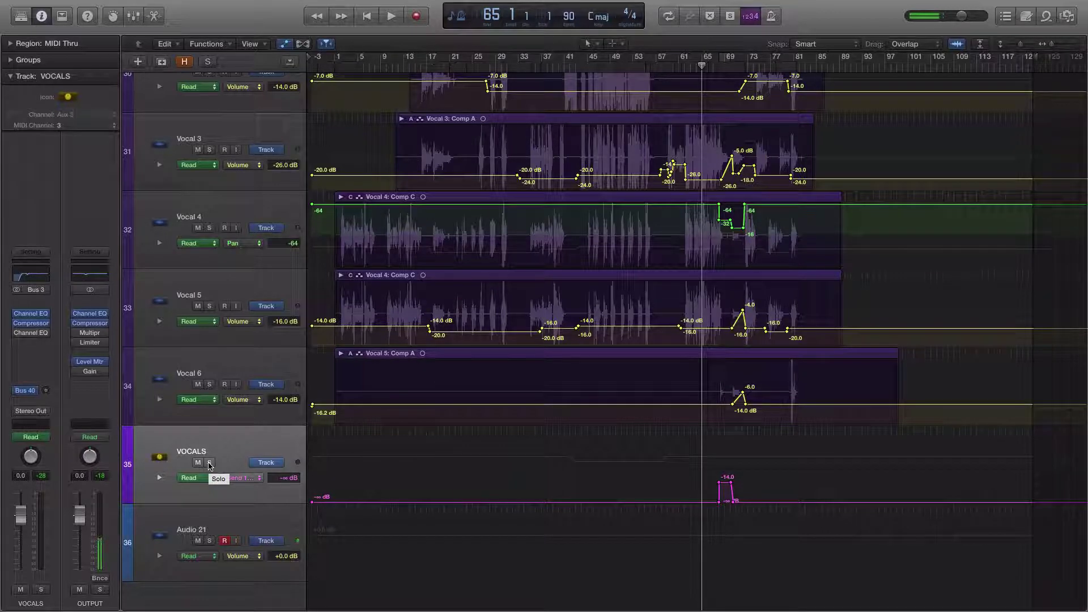
key(space)
click(209, 462)
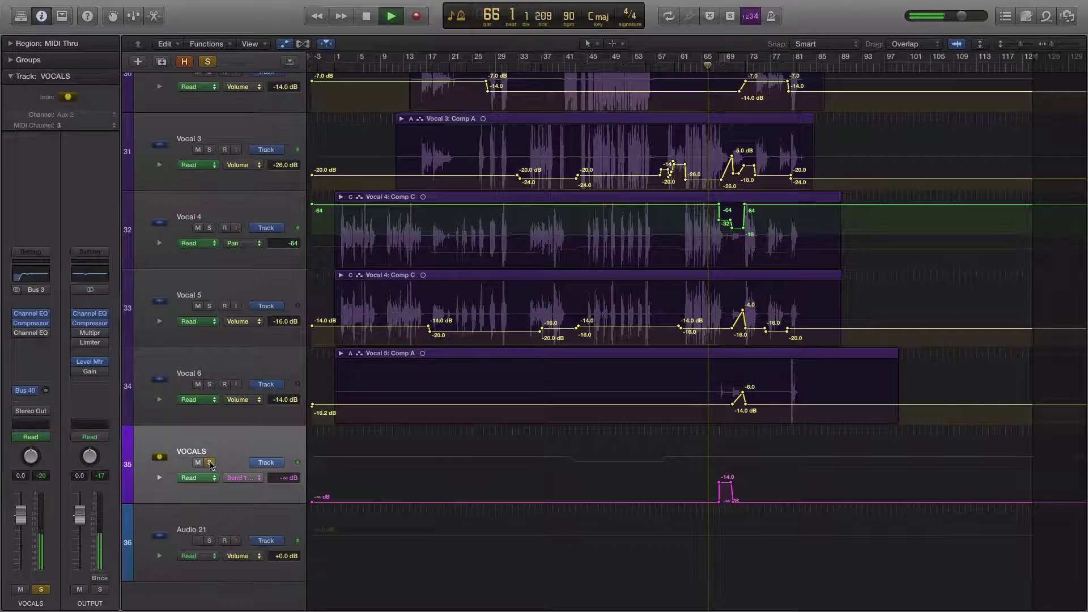
click(209, 462)
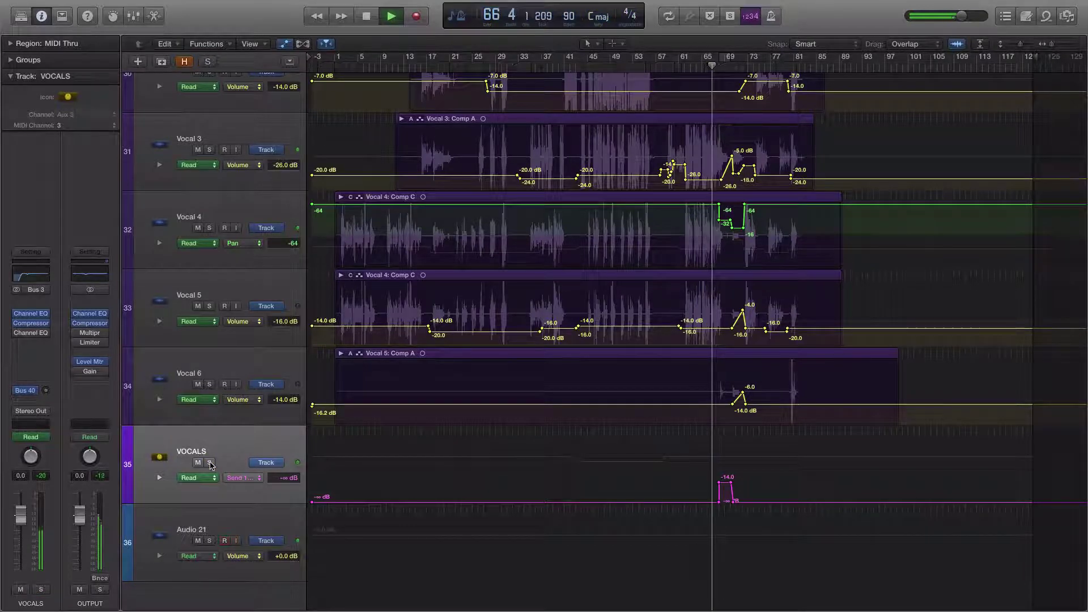
Step: Stop playback, zoom in near the playhead, and keep Send 1 (Delay) as VOCALS' shown parameter
key(space)
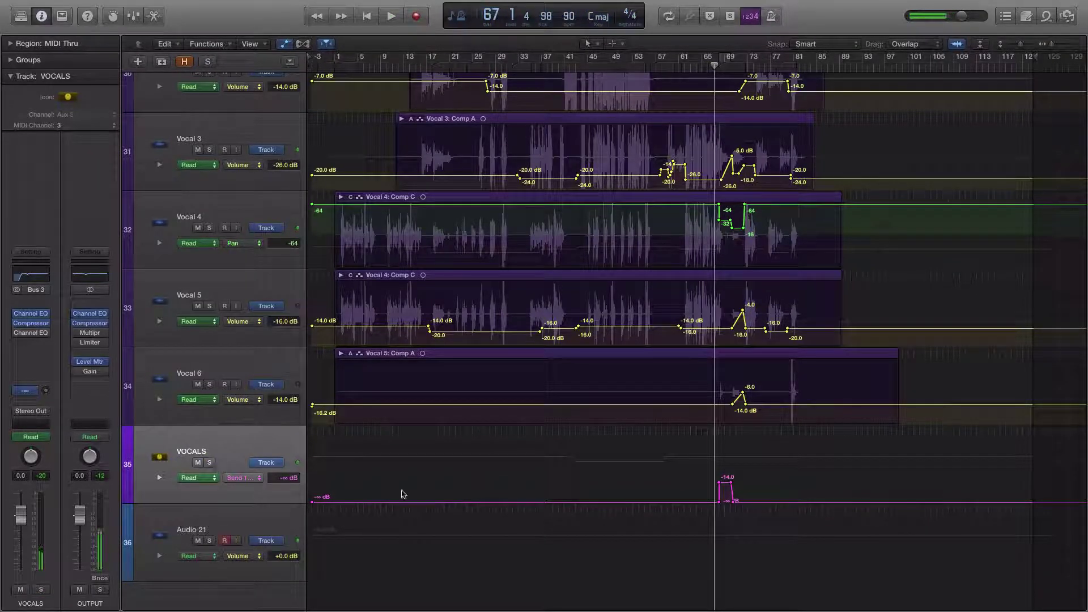
click(1054, 45)
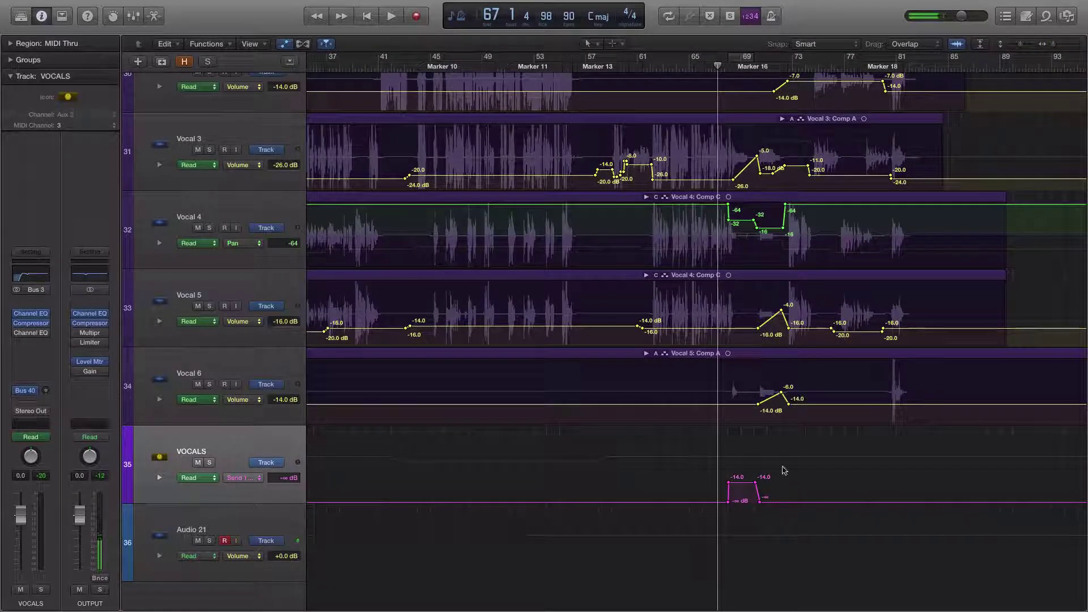
click(249, 479)
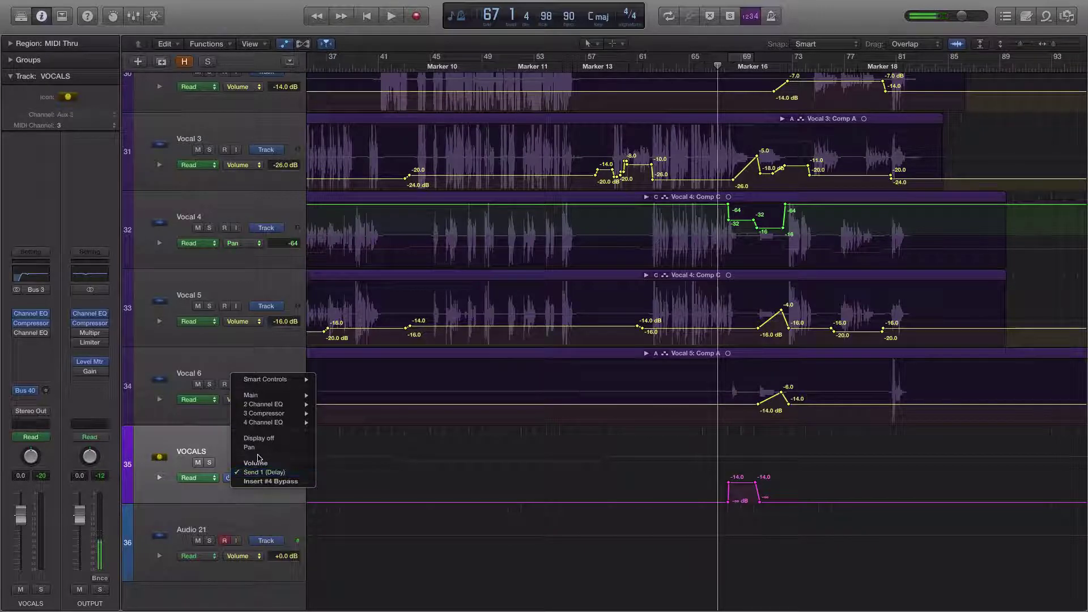
click(35, 398)
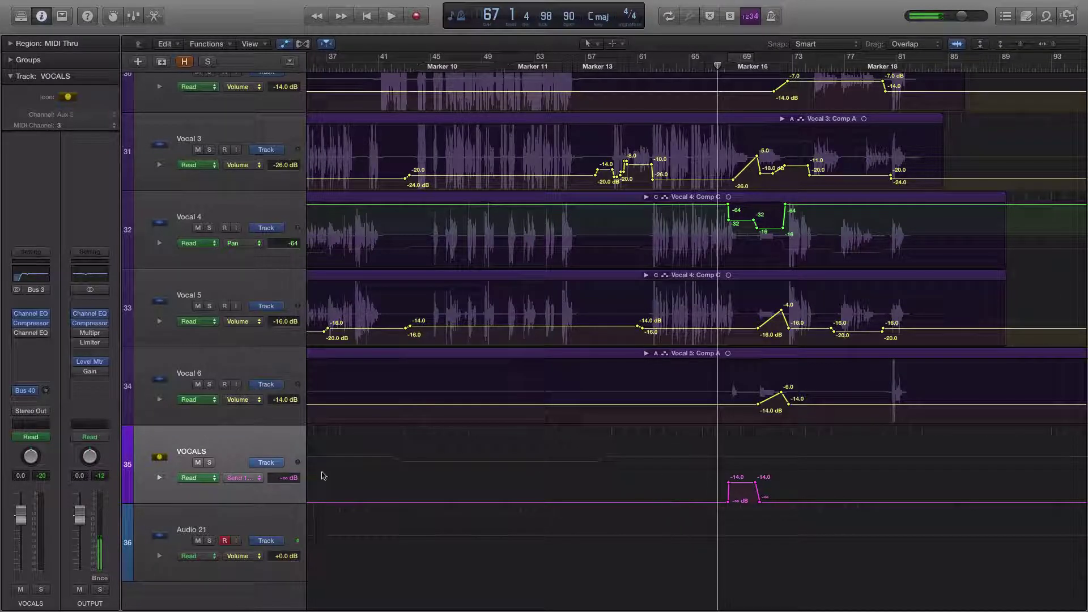
Step: Zoom out to the whole song, then zoom back in around the playhead
click(1055, 45)
drag(1055, 44, 1051, 45)
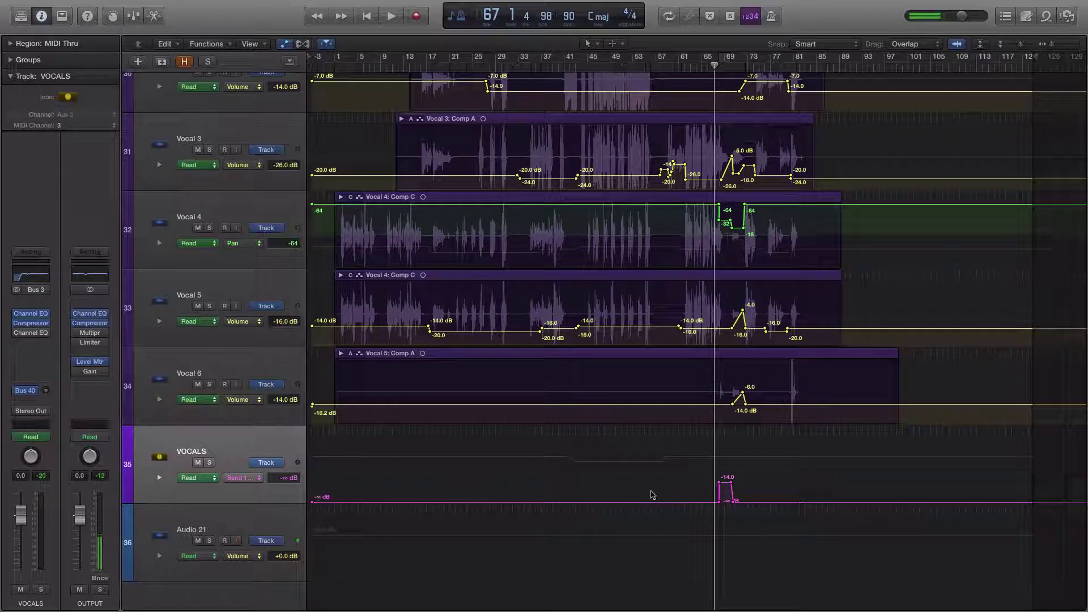
key(super+Right)
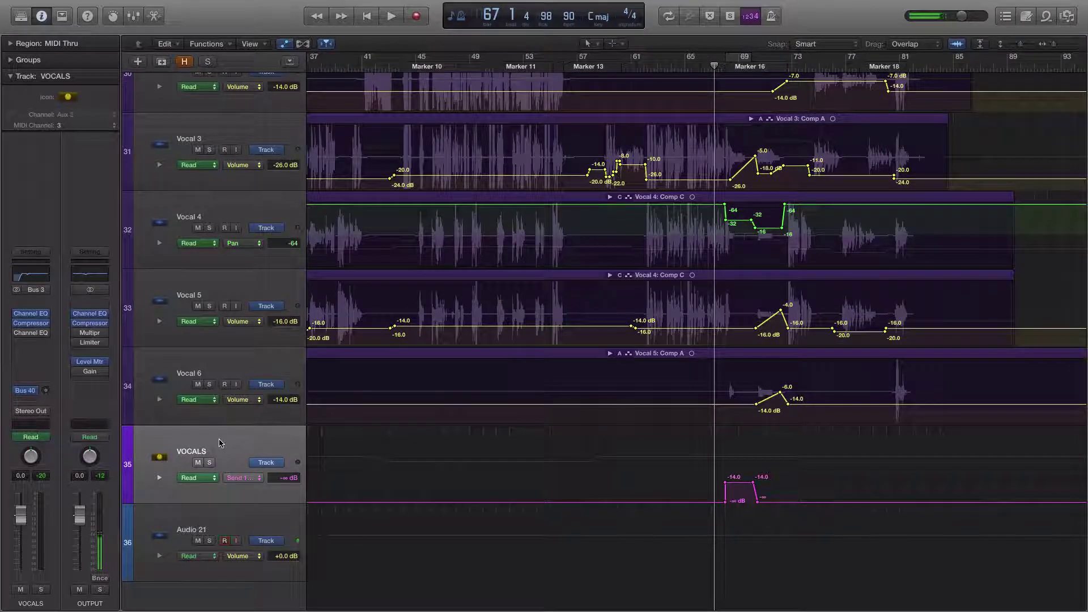
Step: Check the VOCALS delay send level, then play from bar 67 with VOCALS soloed
click(295, 477)
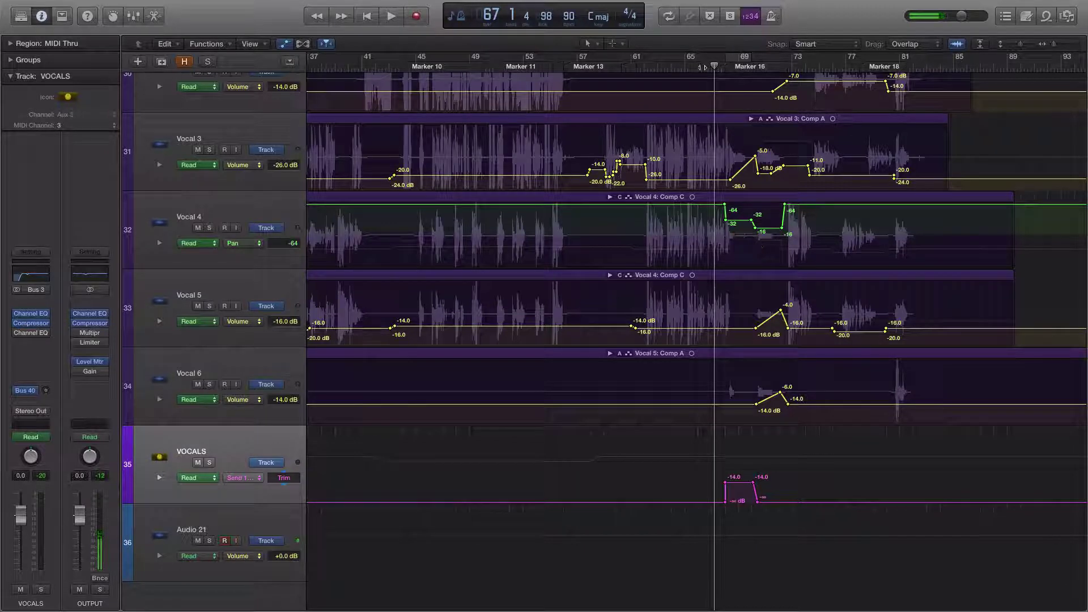
mouse_move(714, 66)
mouse_down()
mouse_move(701, 67)
mouse_move(758, 65)
mouse_move(717, 67)
mouse_up()
click(210, 464)
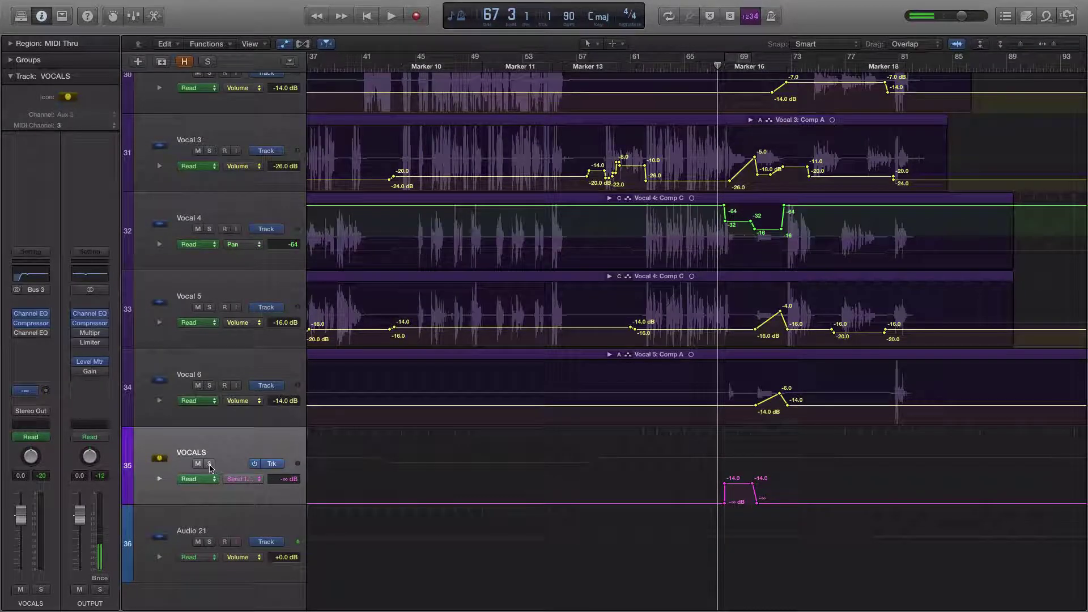
key(space)
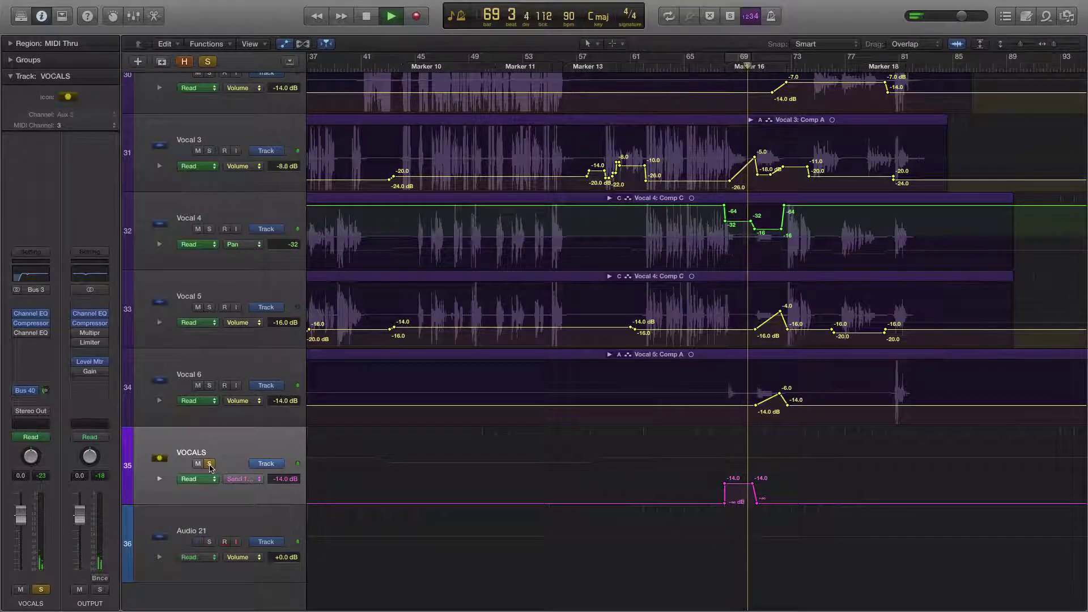
Step: Solo and arm Audio 21, stop playback, and unsolo both VOCALS and Audio 21
click(211, 541)
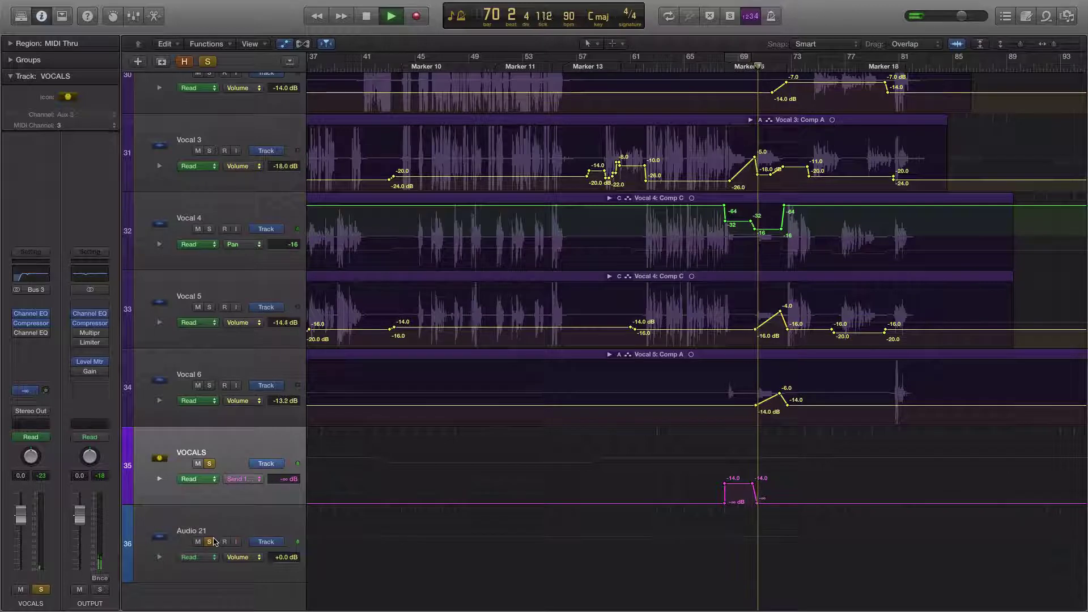
click(224, 542)
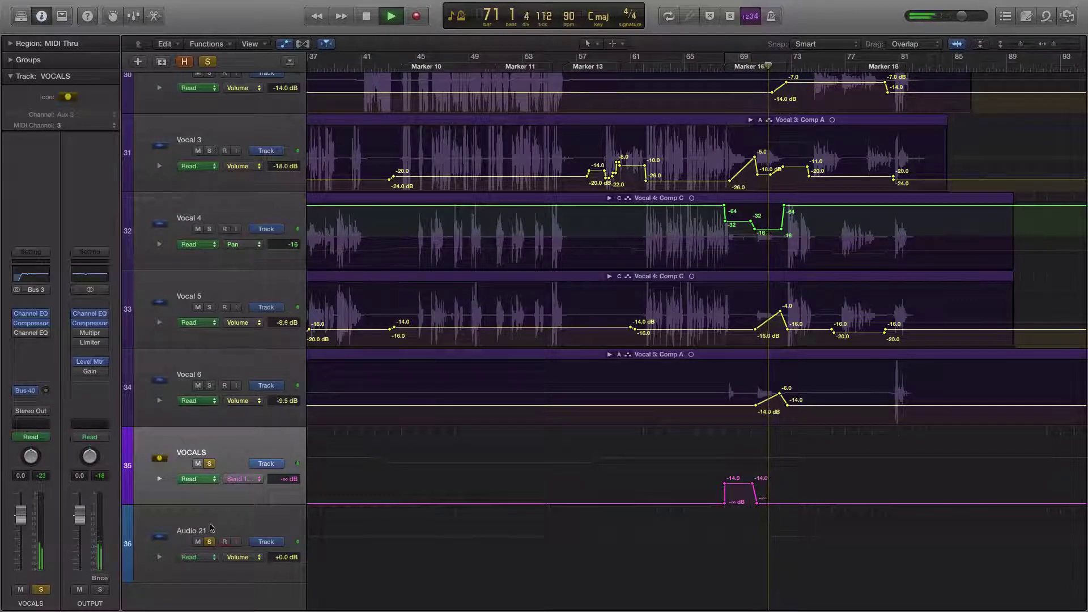
key(space)
click(210, 464)
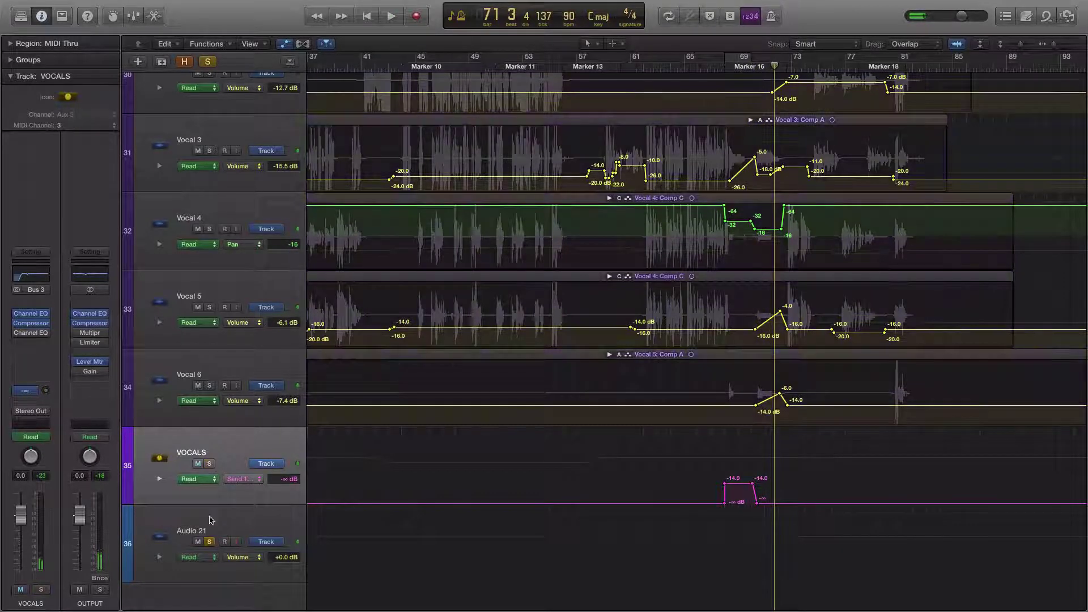
click(210, 542)
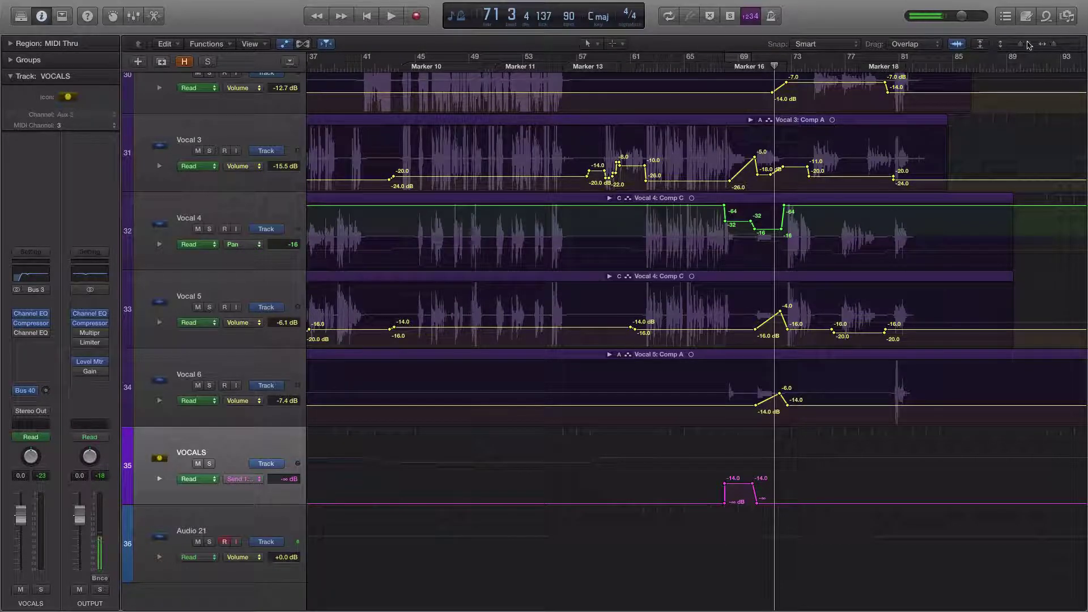
Step: Shrink all track heights and scroll the track list back up to the 909 track
drag(1020, 45, 1014, 49)
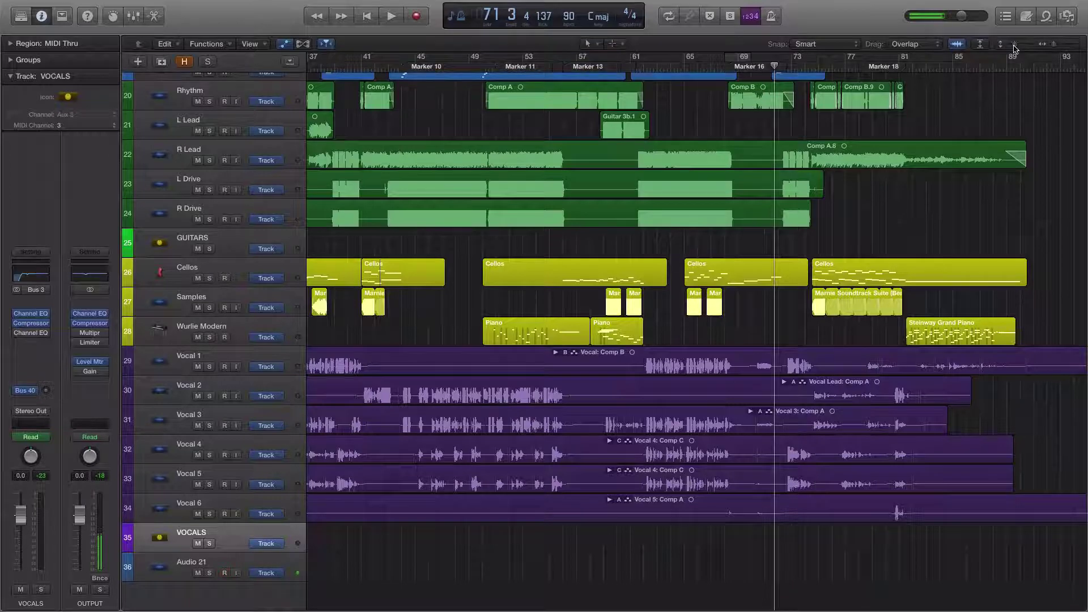
scroll(626, 233, up, 10)
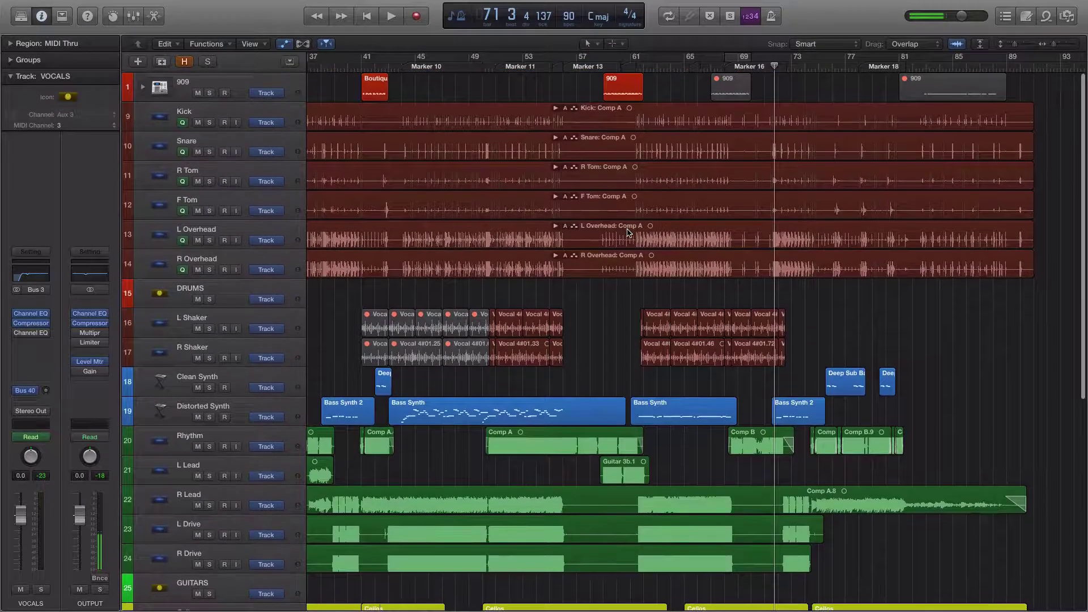